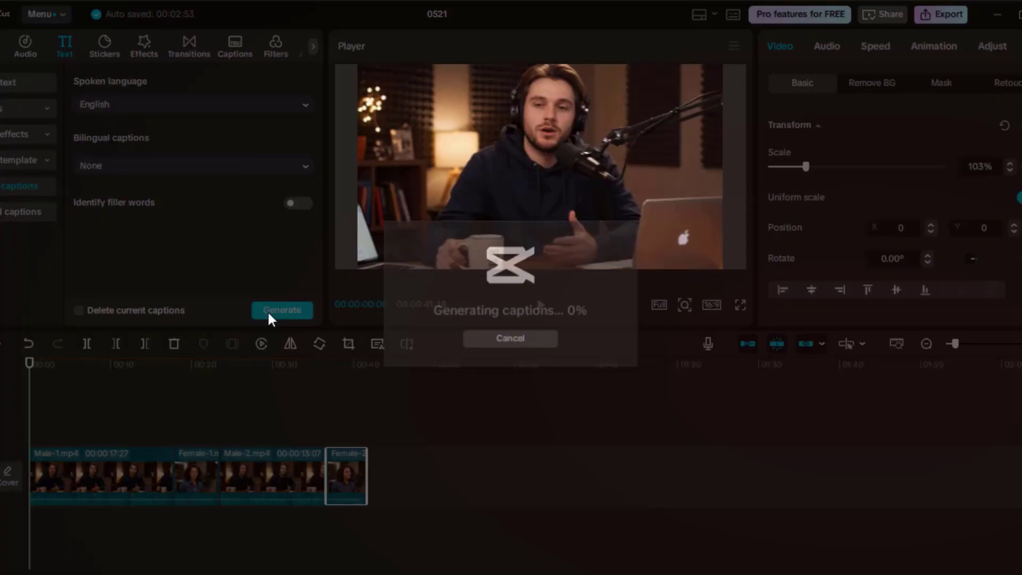
# Step: Browse the caption styling presets under Text > Templates
pyautogui.click(879, 85)
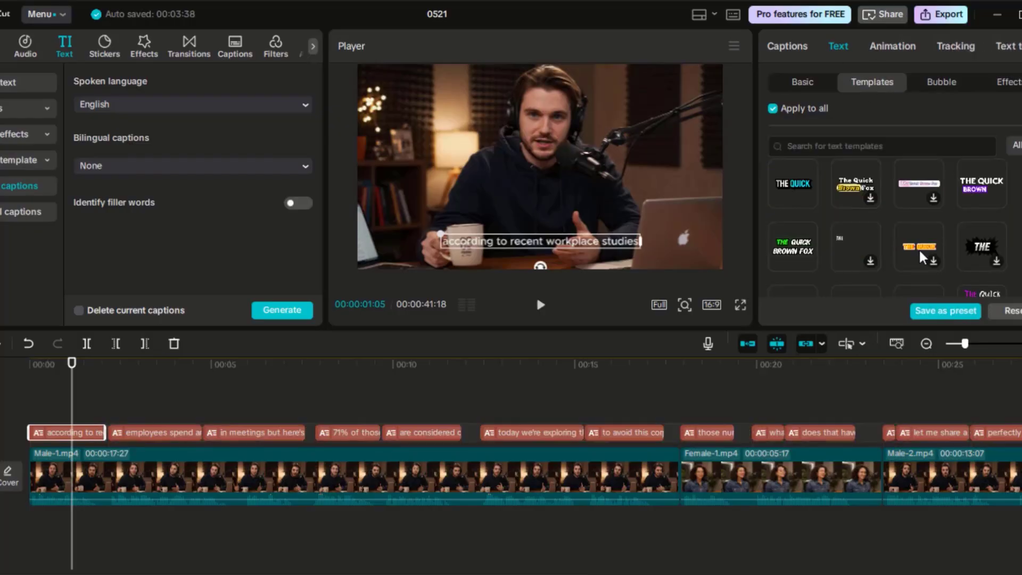
pyautogui.scroll(-2, 923, 258)
pyautogui.scroll(-2, 863, 231)
pyautogui.scroll(-2, 899, 244)
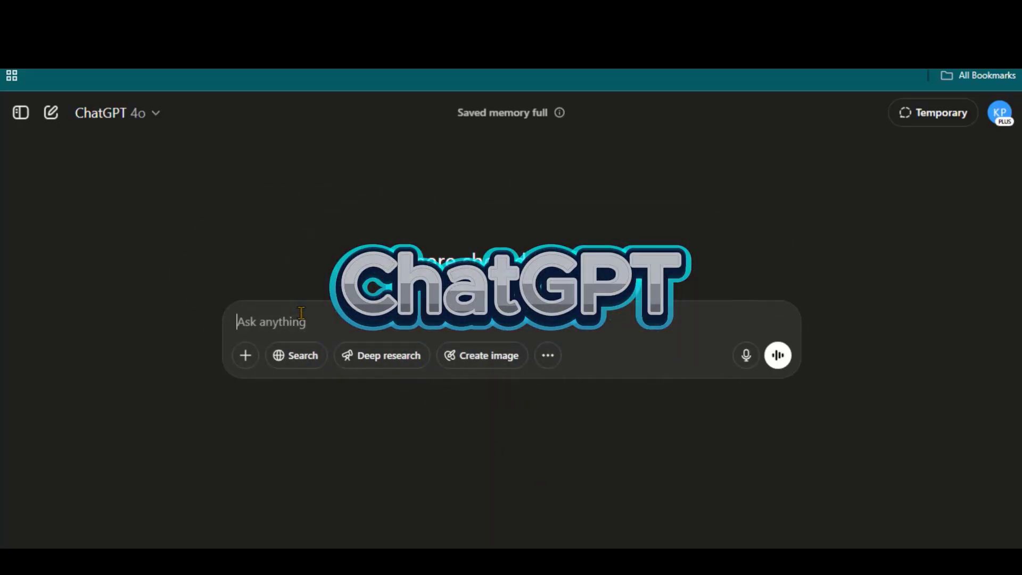
# Step: Ask ChatGPT for an engaging, attention-grabbing two-speaker podcast script
pyautogui.write('cript for engaging and funny podcast clip with 2 speakers in it. It also include the attention')
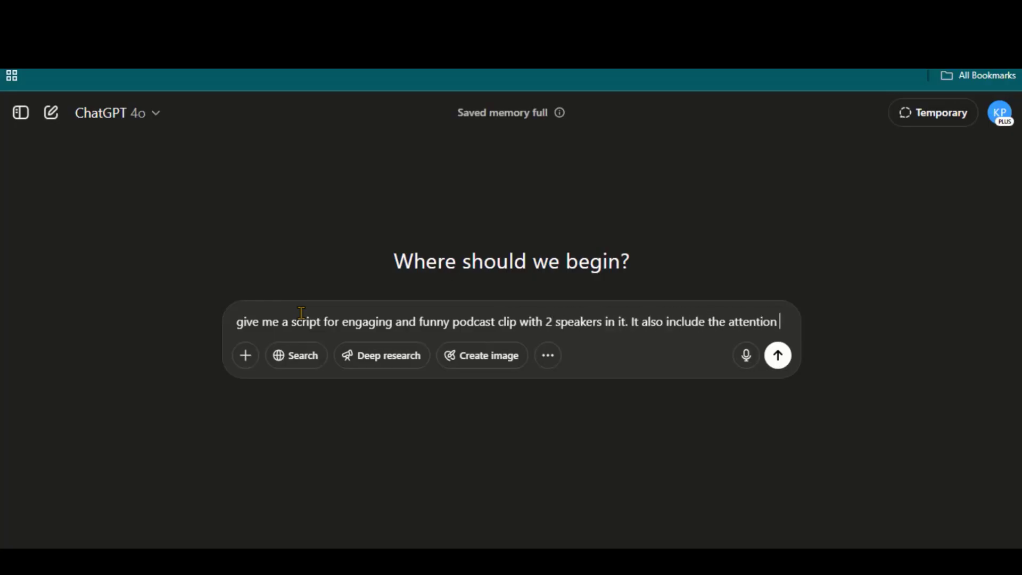
pyautogui.write('grabbing hook for listeners.')
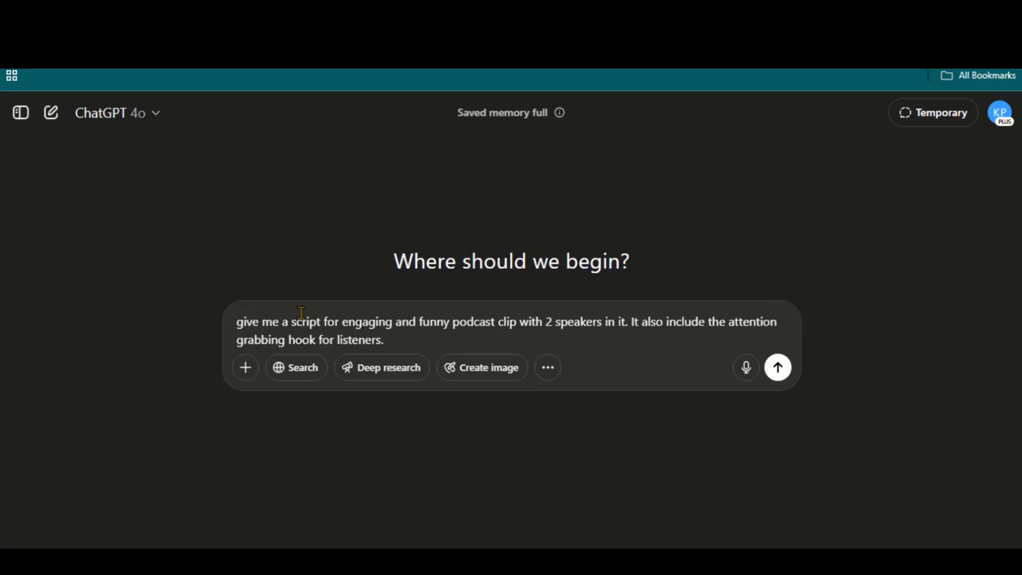
pyautogui.press('Return')
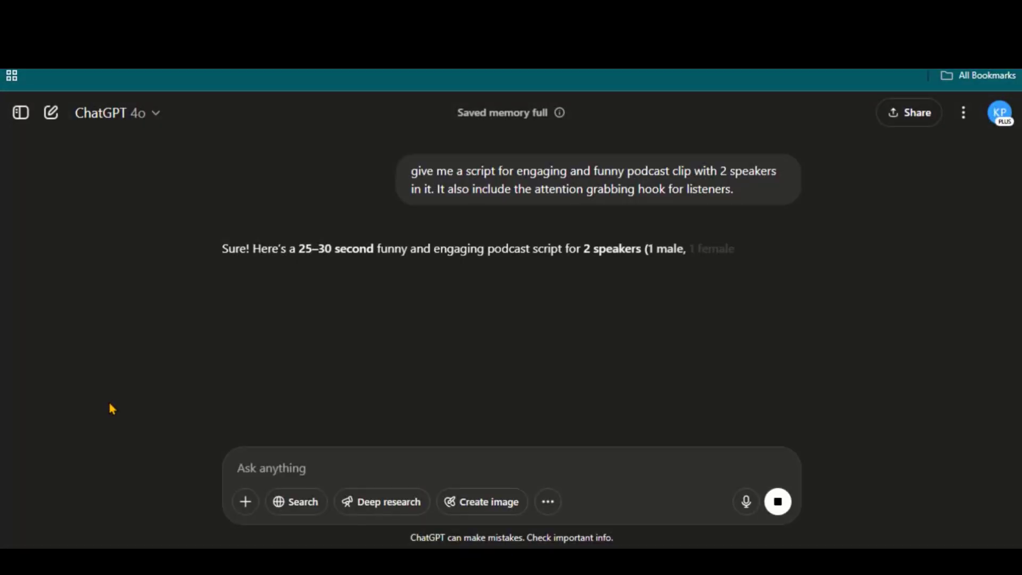
pyautogui.scroll(-2, 156, 315)
pyautogui.scroll(-3, 156, 315)
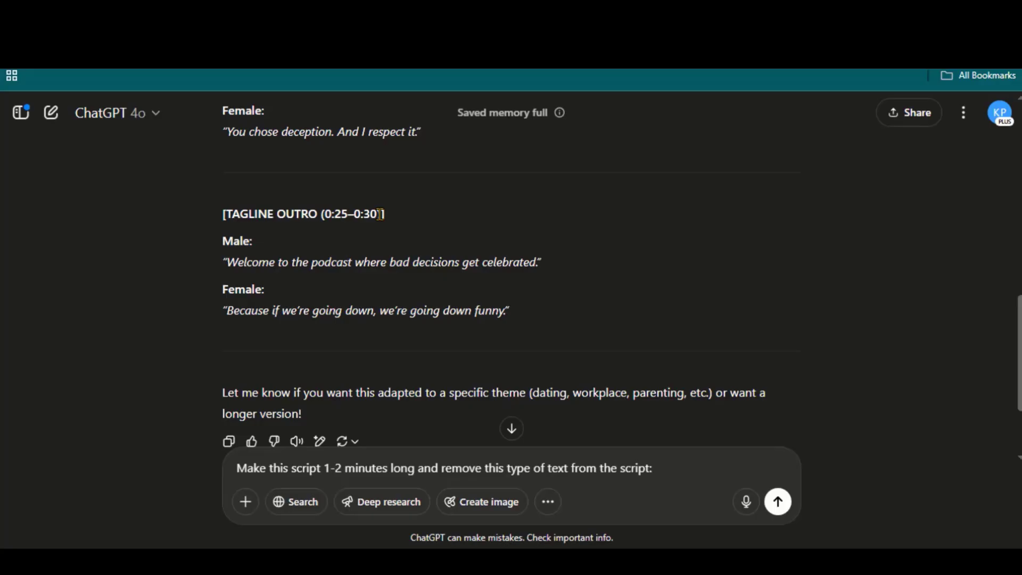
# Step: Request a longer 1–2 minute script without section headings like TAGLINE OUTRO
pyautogui.moveTo(385, 213); pyautogui.dragTo(222, 213)
pyautogui.hotkey('ctrl', 'c')
pyautogui.click(660, 468)
pyautogui.hotkey('ctrl', 'v')
pyautogui.press('Return')
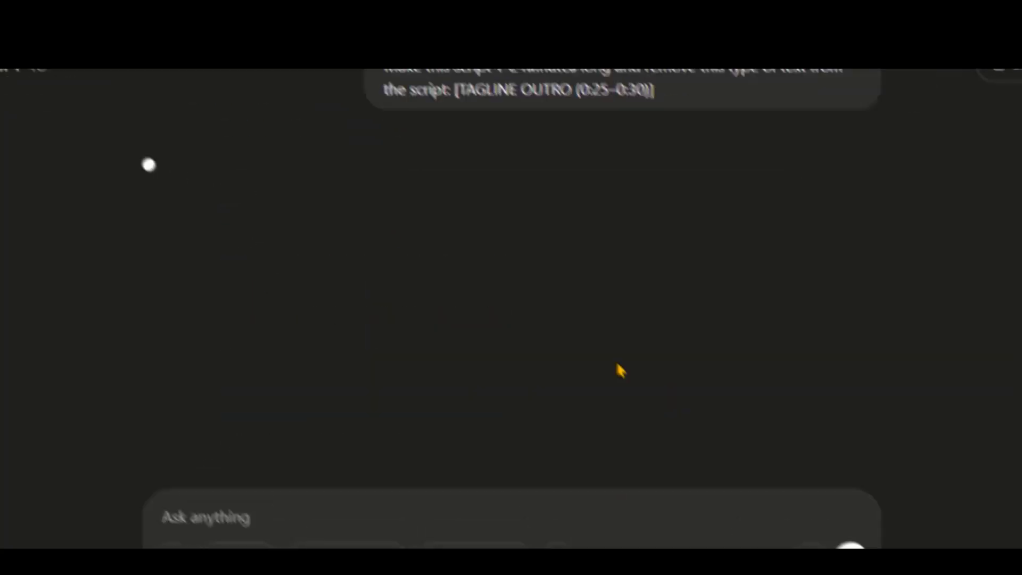
# Step: Review the rewritten Male/Female podcast dialogue
pyautogui.moveTo(225, 165); pyautogui.dragTo(585, 213)
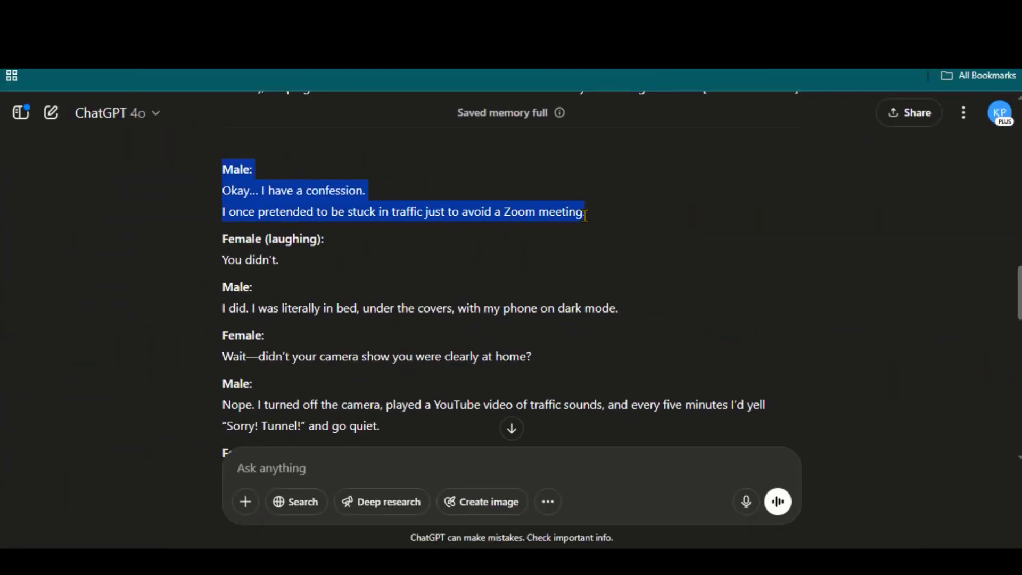
pyautogui.click(328, 258)
pyautogui.scroll(-2, 327, 257)
pyautogui.moveTo(223, 182); pyautogui.dragTo(640, 191)
pyautogui.scroll(-3, 294, 248)
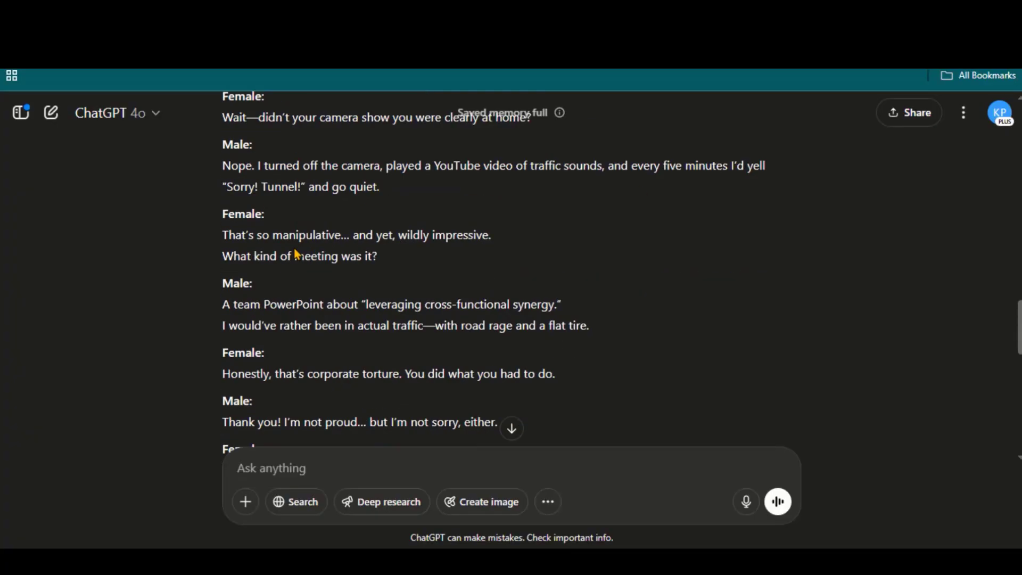
pyautogui.scroll(-5, 294, 247)
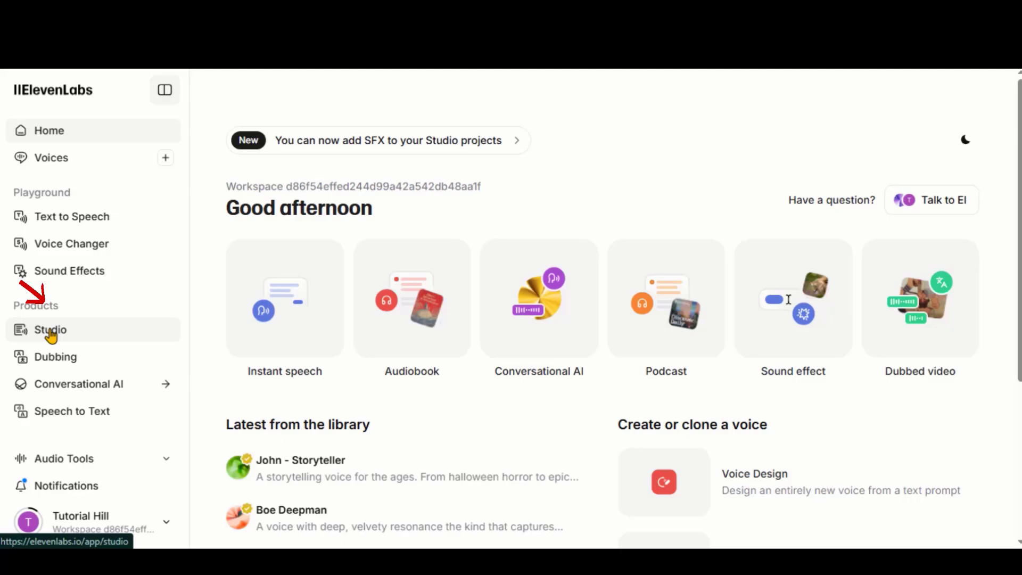
# Step: Start a new ElevenLabs Studio podcast and paste the ChatGPT script into a Word document
pyautogui.click(51, 334)
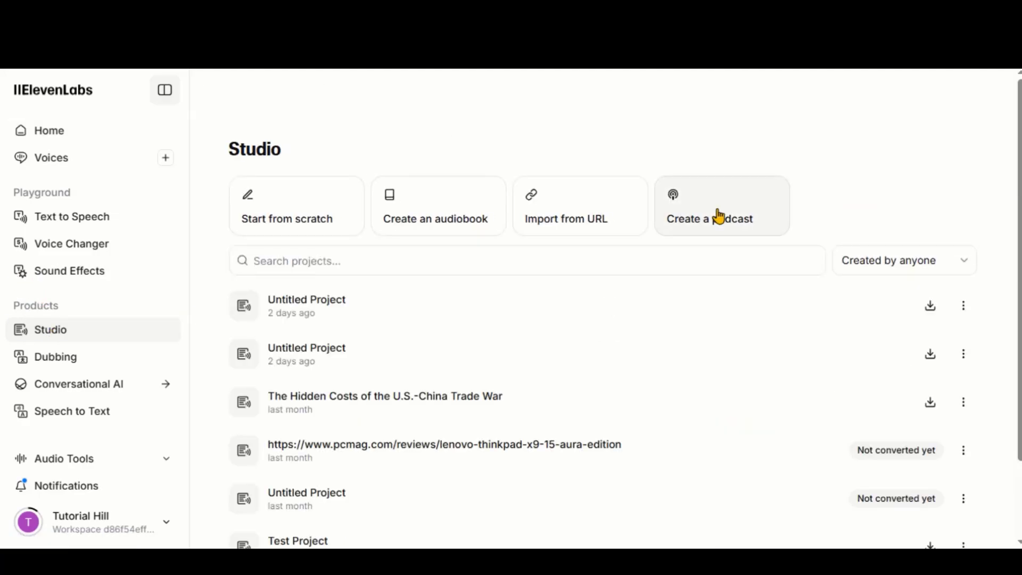
pyautogui.click(719, 216)
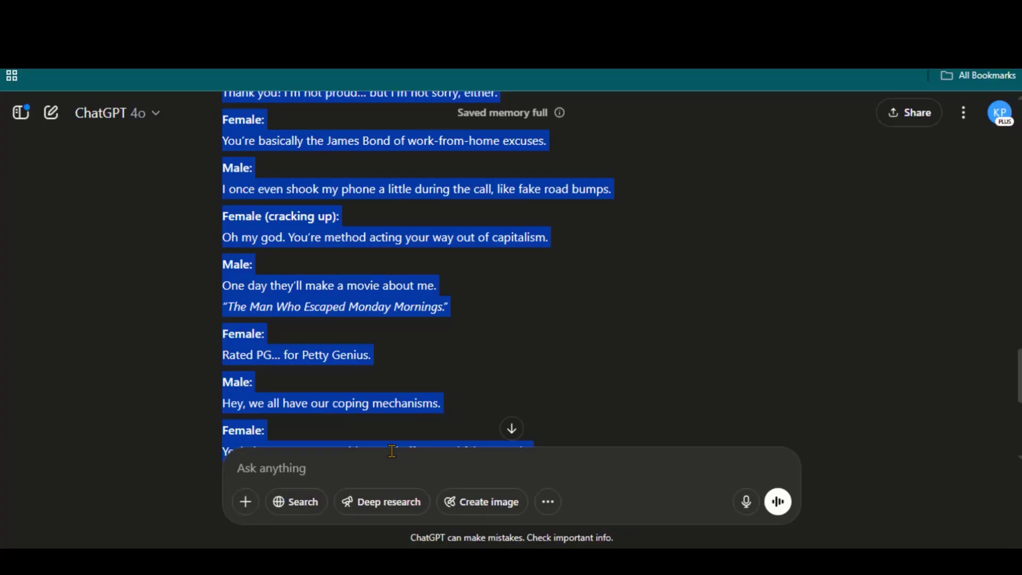
pyautogui.moveTo(392, 451); pyautogui.dragTo(590, 242)
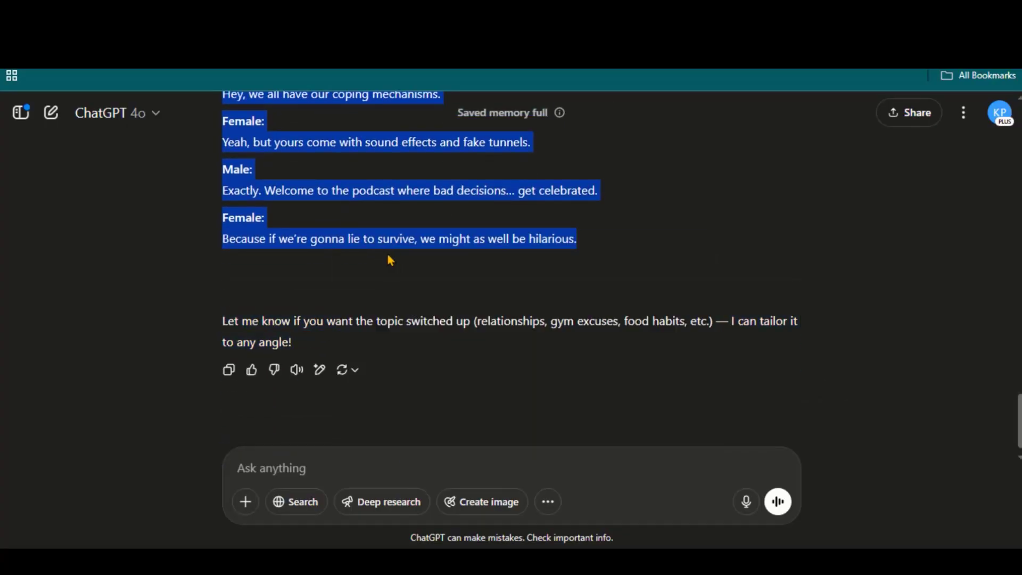
pyautogui.hotkey('alt', 'Tab')
pyautogui.hotkey('ctrl', 'v')
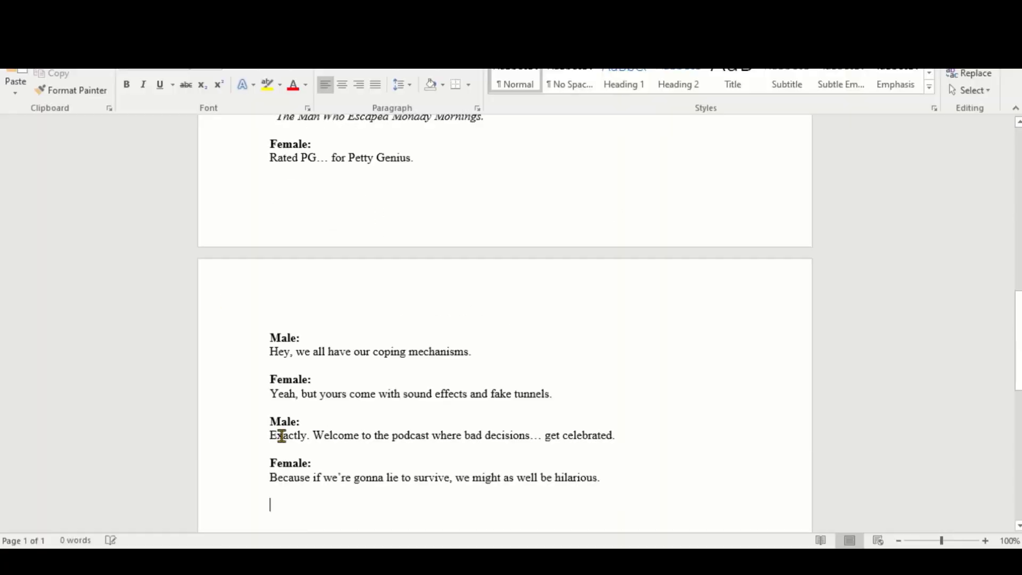
pyautogui.scroll(10, 371, 330)
pyautogui.scroll(2, 561, 297)
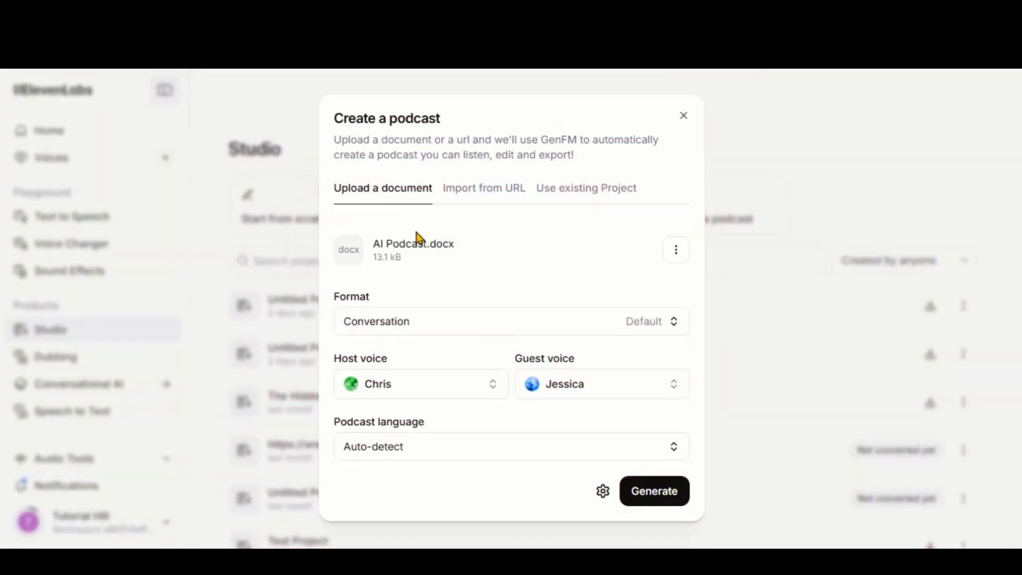
# Step: Keep the Conversation format and the Chris host and Jessica guest voices
pyautogui.click(438, 331)
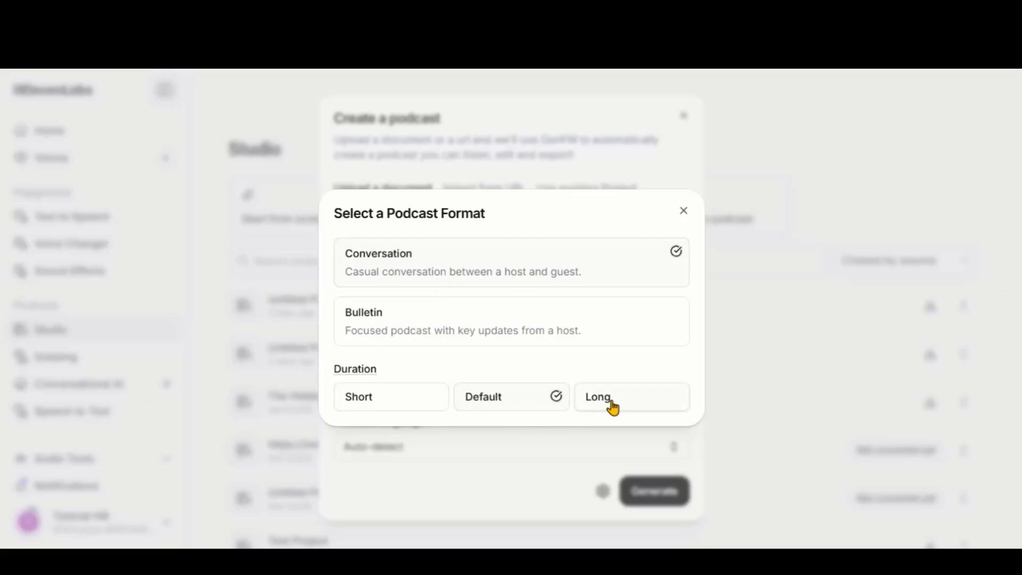
pyautogui.click(682, 211)
pyautogui.click(387, 394)
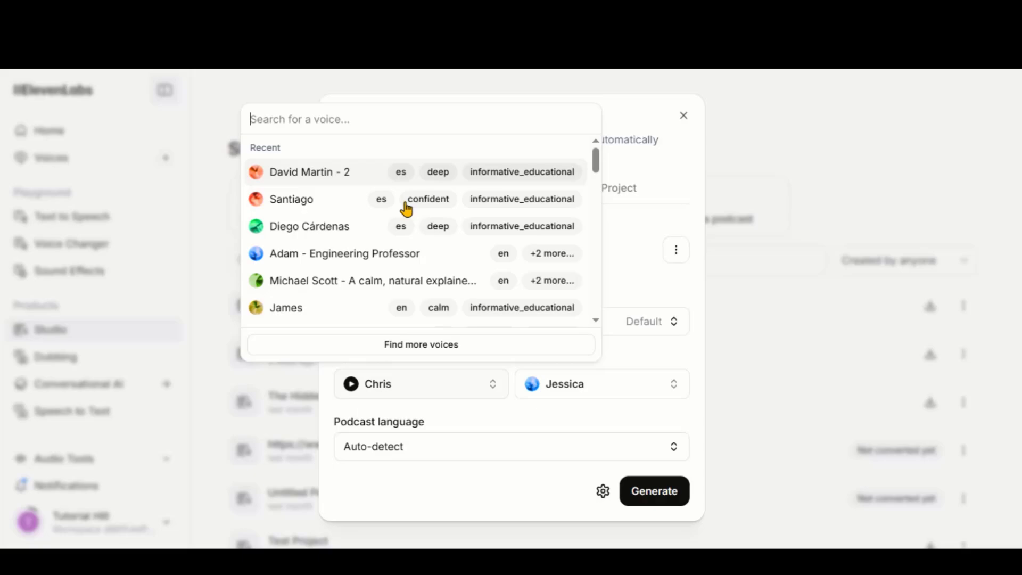
pyautogui.scroll(-5, 359, 212)
pyautogui.scroll(-10, 358, 214)
pyautogui.scroll(15, 358, 214)
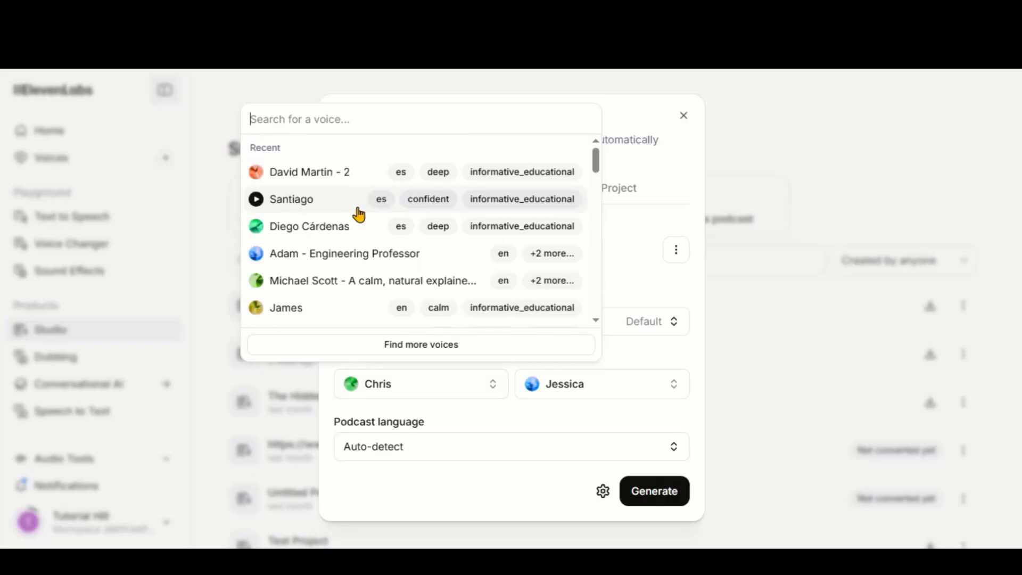
pyautogui.click(645, 384)
pyautogui.scroll(-10, 550, 213)
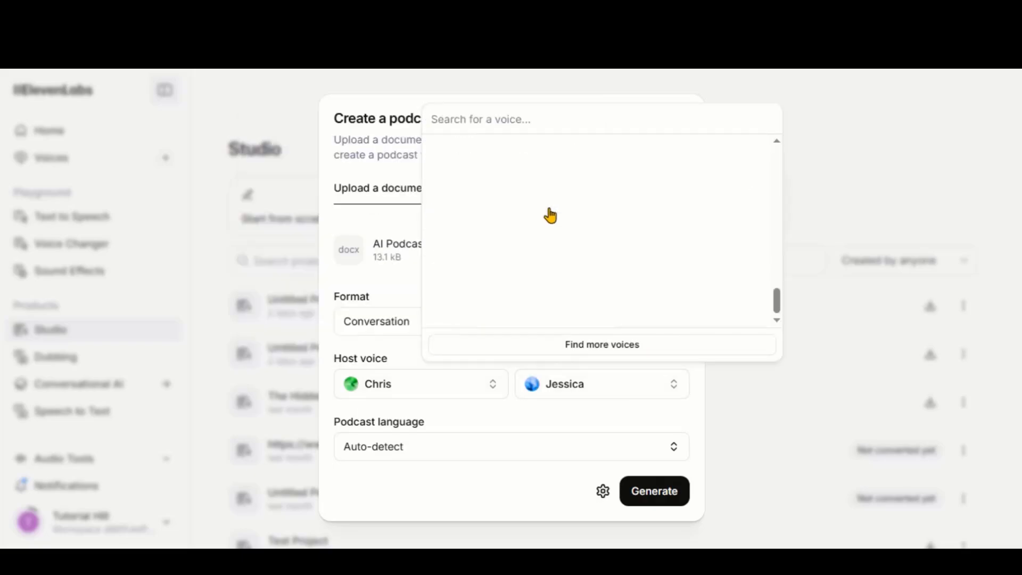
pyautogui.scroll(10, 550, 214)
pyautogui.click(407, 353)
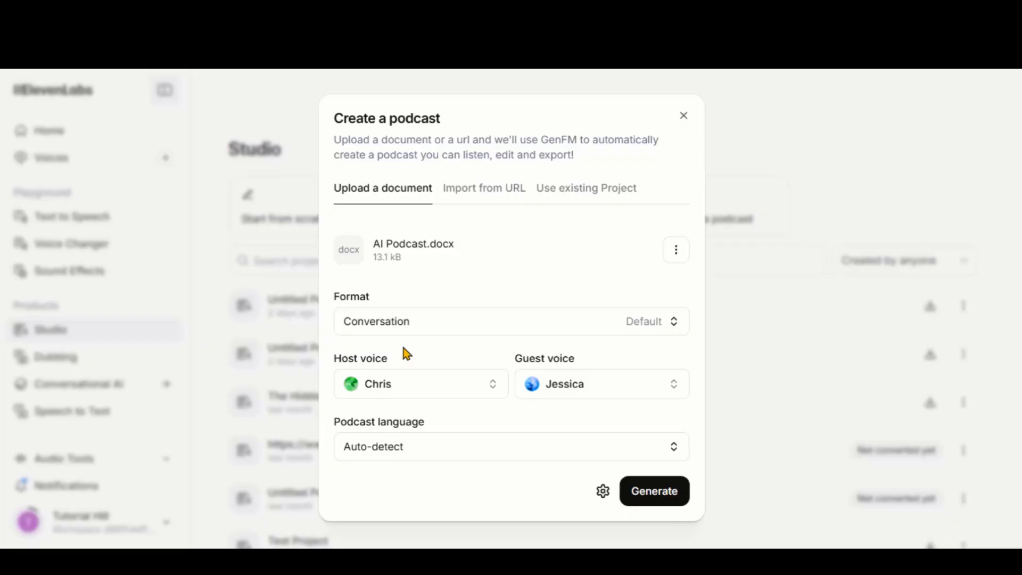
# Step: Set the podcast language to English and generate the podcast
pyautogui.click(421, 458)
pyautogui.click(387, 282)
pyautogui.click(444, 455)
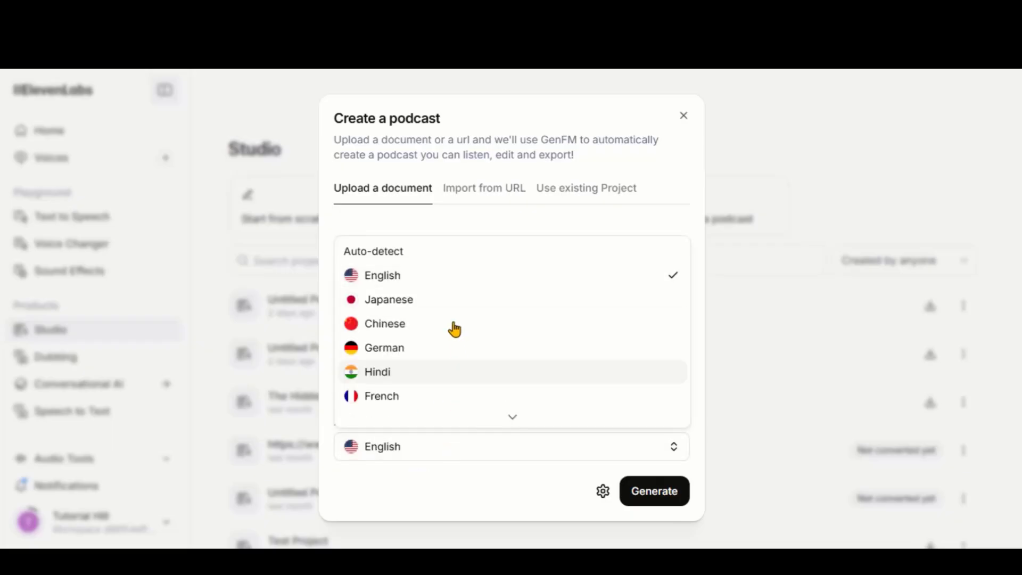
pyautogui.scroll(-10, 454, 328)
pyautogui.scroll(10, 454, 328)
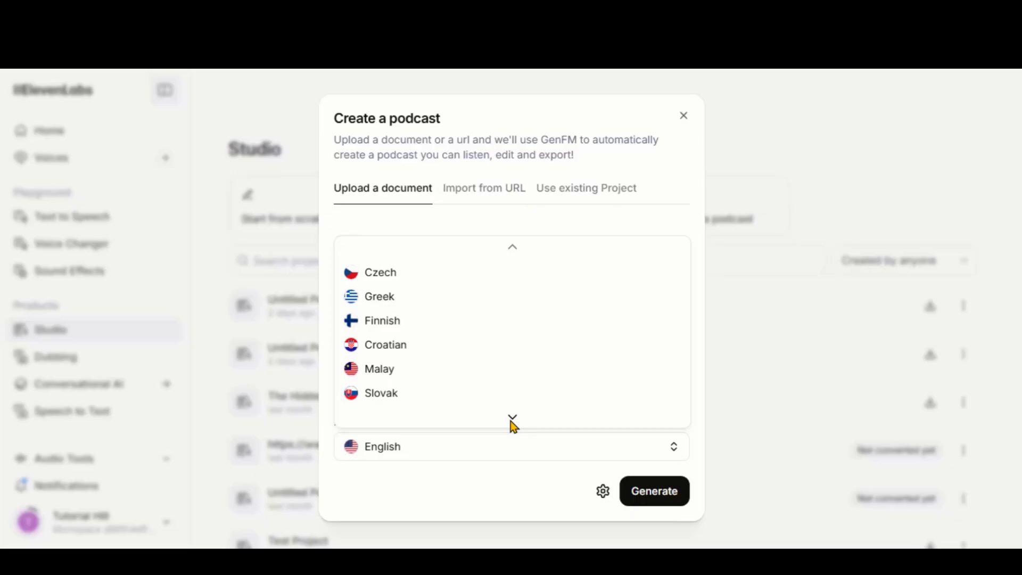
pyautogui.click(508, 448)
pyautogui.click(656, 496)
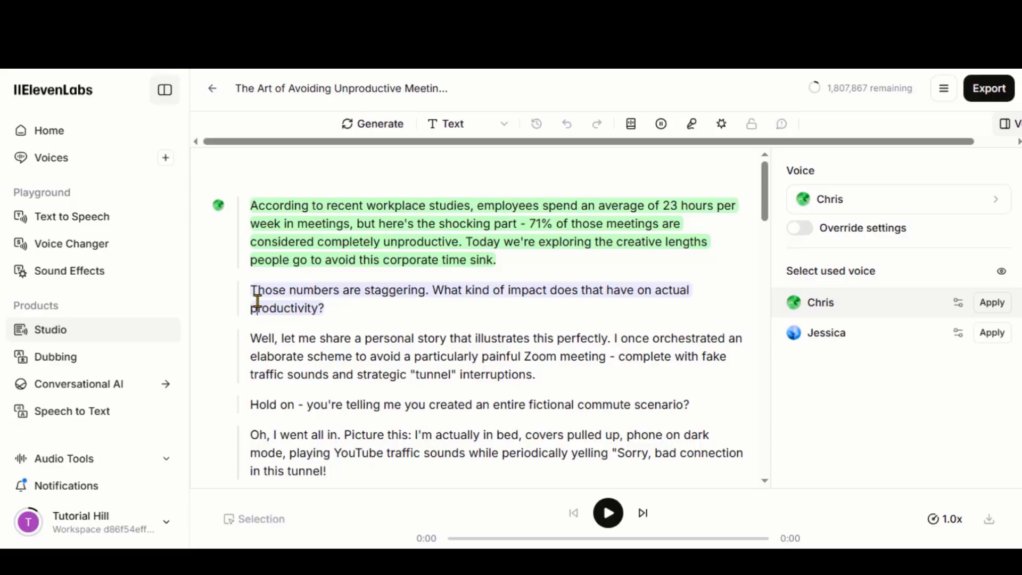
pyautogui.click(292, 308)
pyautogui.scroll(-2, 292, 318)
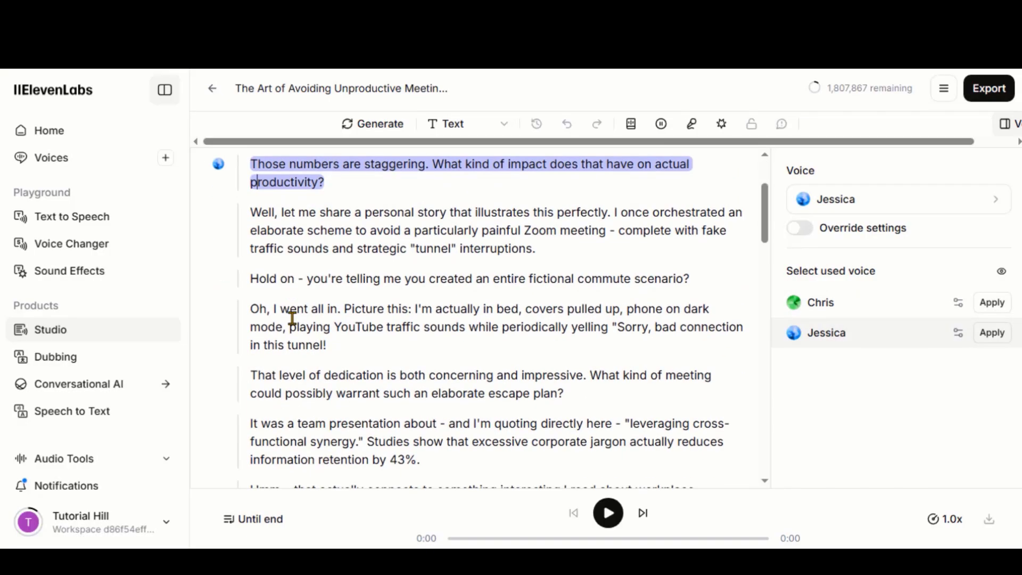
pyautogui.scroll(-2, 292, 318)
pyautogui.scroll(-1, 292, 318)
pyautogui.scroll(-1, 293, 317)
pyautogui.scroll(-2, 292, 318)
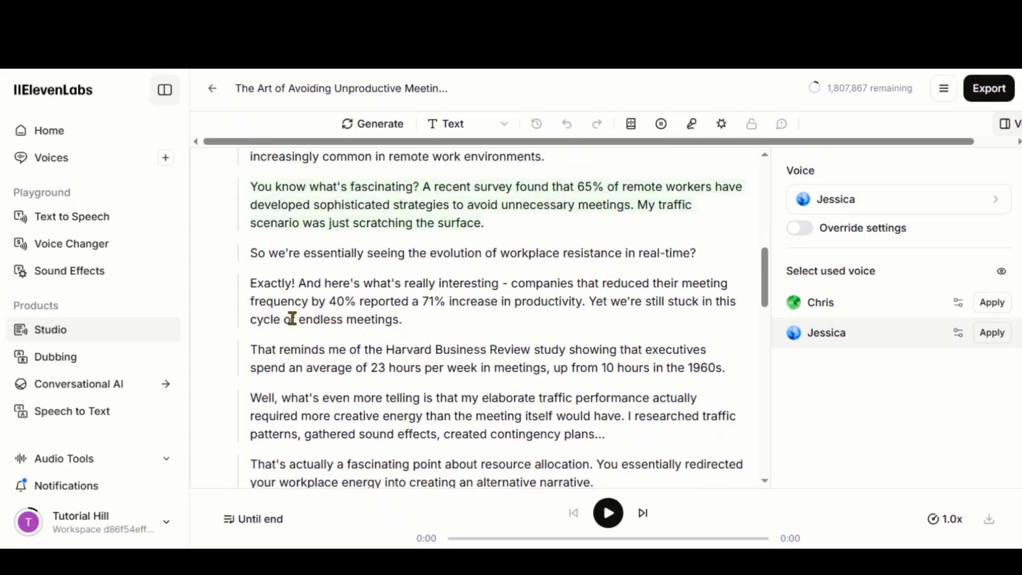
pyautogui.scroll(-2, 292, 318)
pyautogui.scroll(-4, 292, 318)
pyautogui.scroll(-4, 292, 318)
pyautogui.scroll(-4, 293, 318)
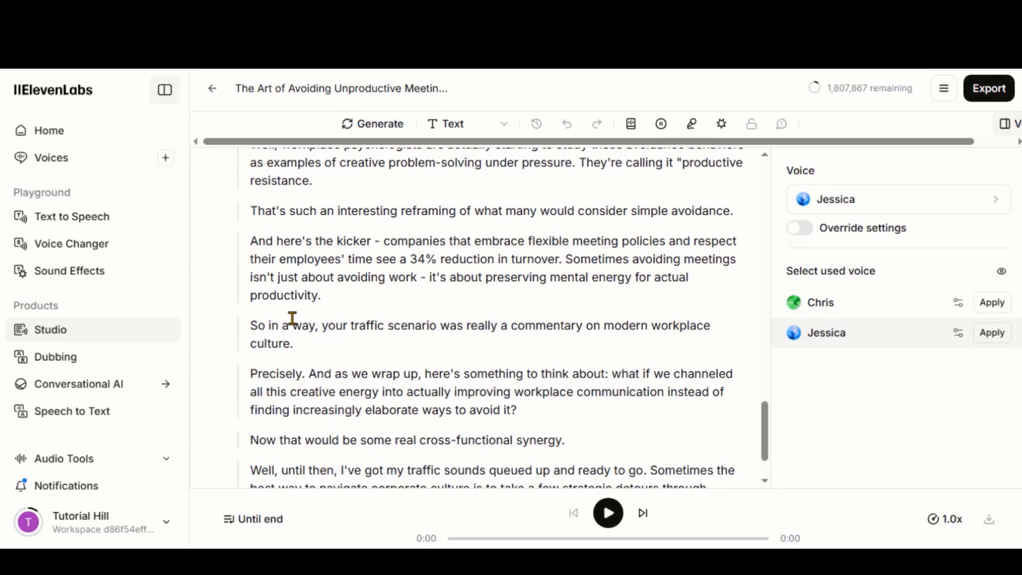
pyautogui.scroll(-3, 292, 318)
pyautogui.hotkey('ctrl', 'Home')
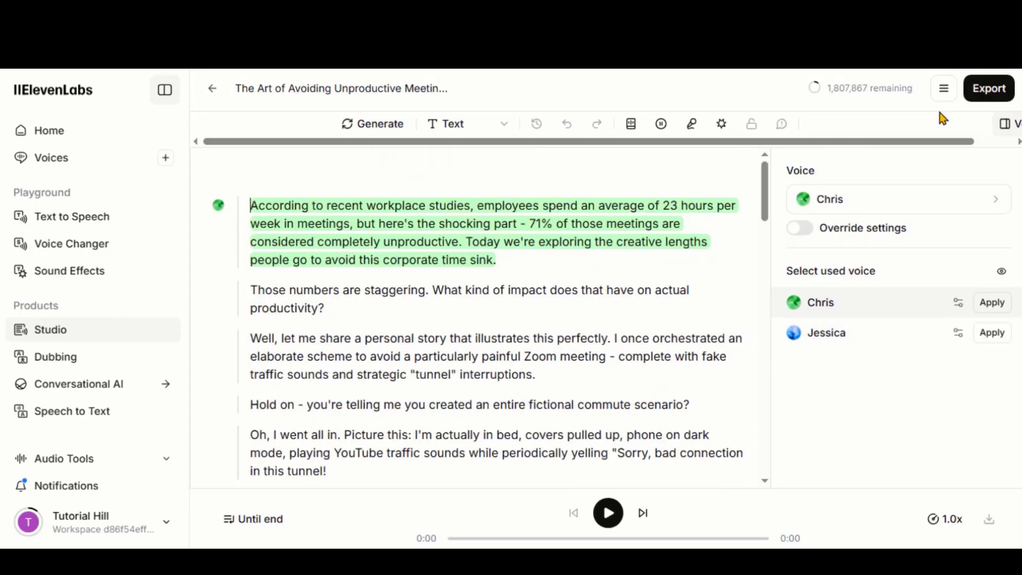
# Step: Export the podcast audio as a Paragraphs ZIP of MP3 files
pyautogui.click(980, 95)
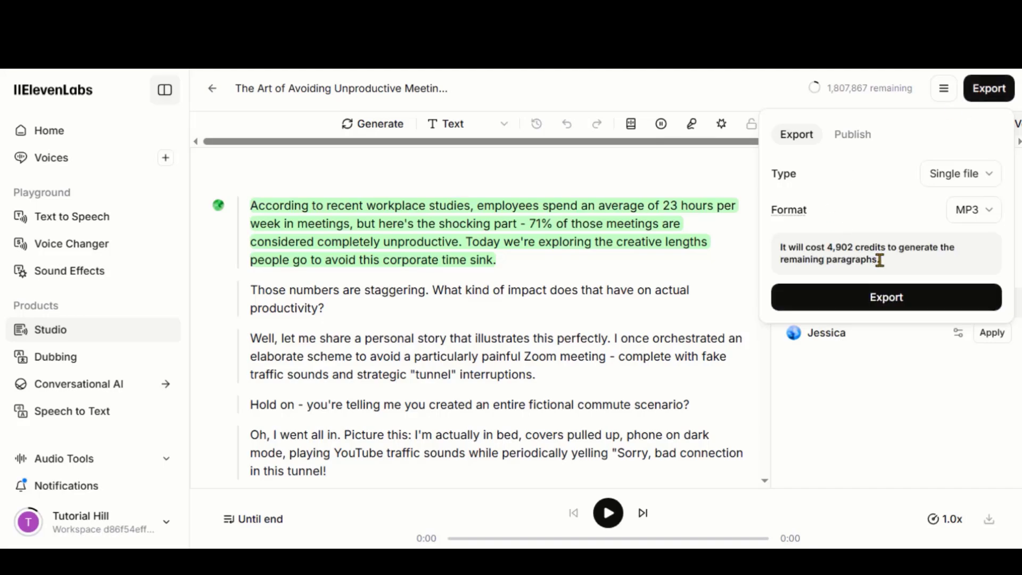
pyautogui.moveTo(786, 257); pyautogui.dragTo(764, 256)
pyautogui.click(849, 256)
pyautogui.click(989, 178)
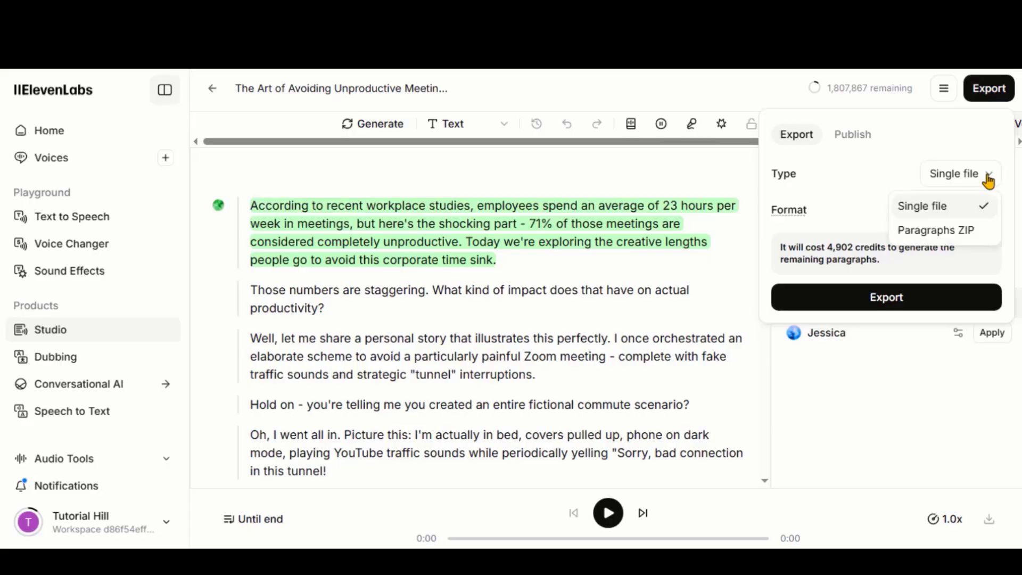
pyautogui.click(934, 232)
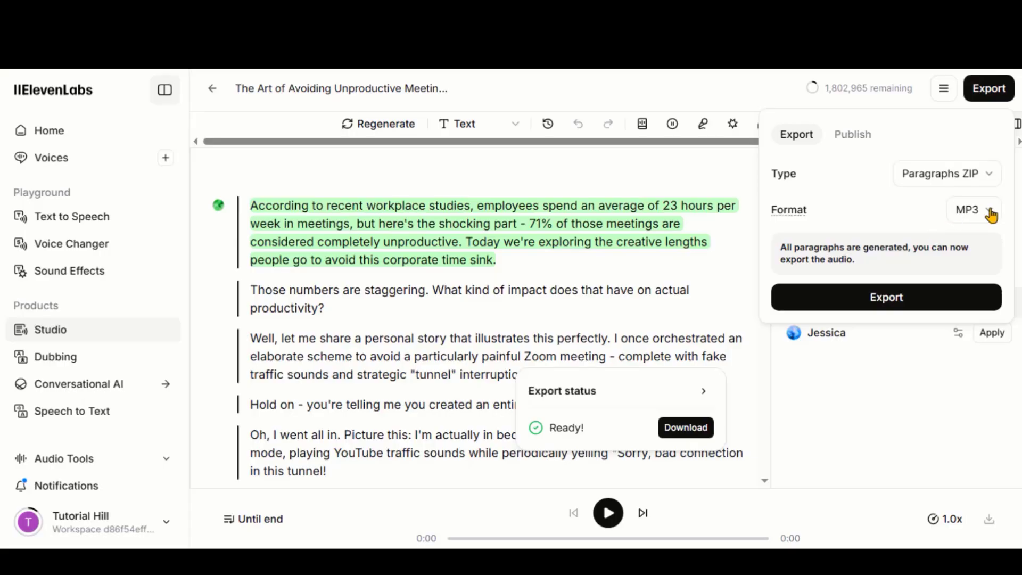
pyautogui.click(894, 302)
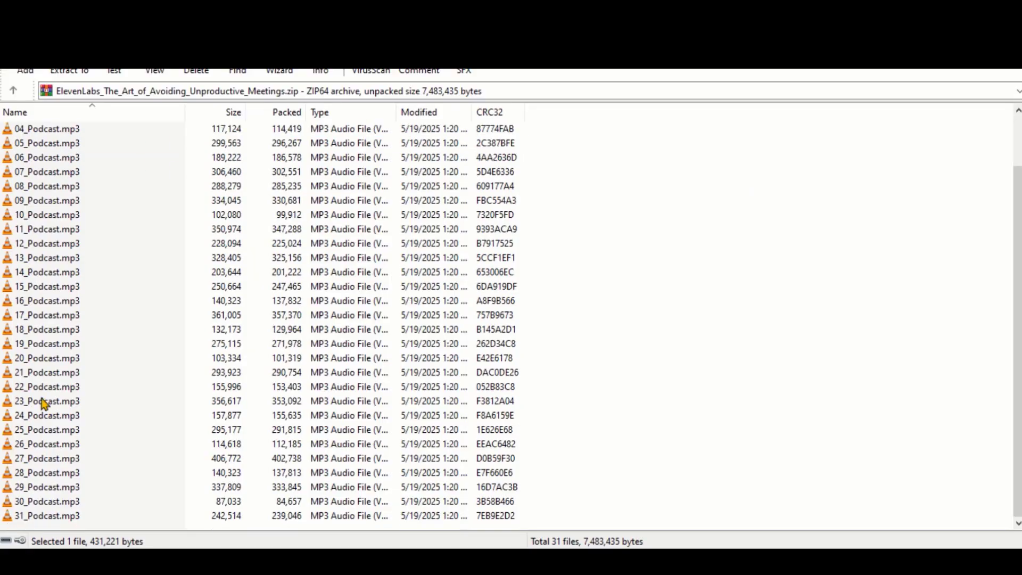
pyautogui.scroll(2, 74, 281)
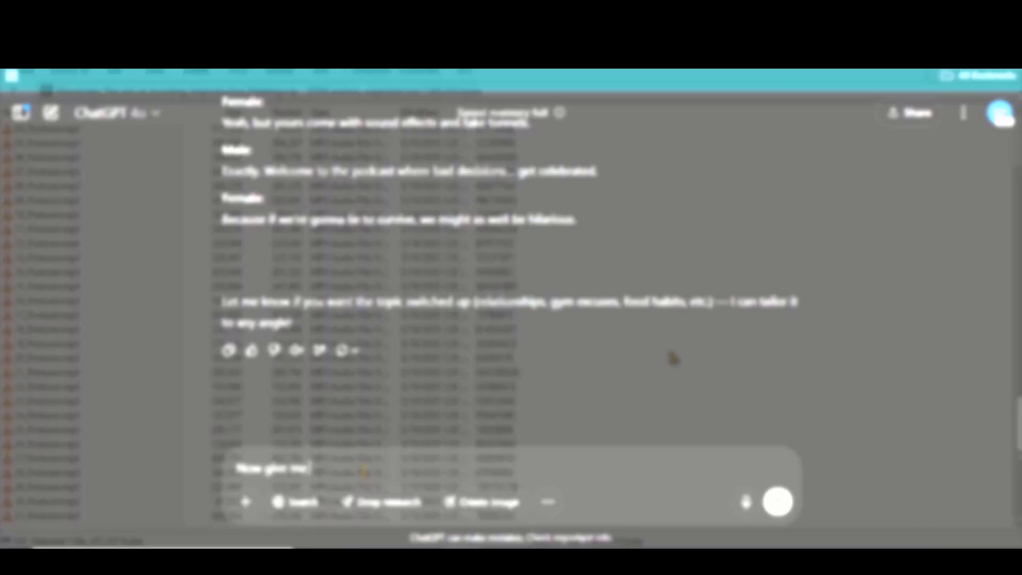
# Step: Ask ChatGPT for realistic young male host and female guest image prompts
pyautogui.write('prompts to generate the realistic young characters with consistent background')
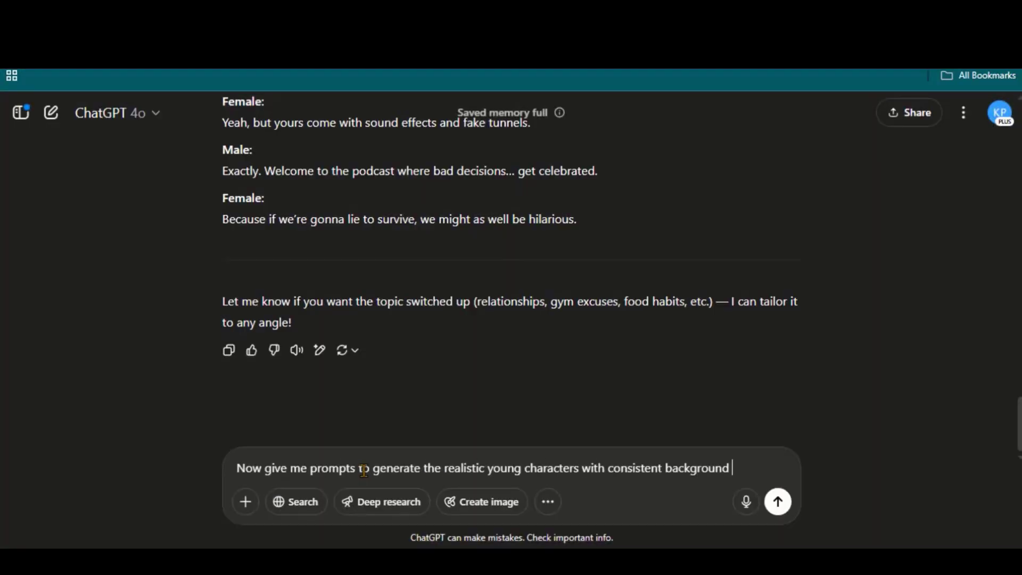
pyautogui.write('(male')
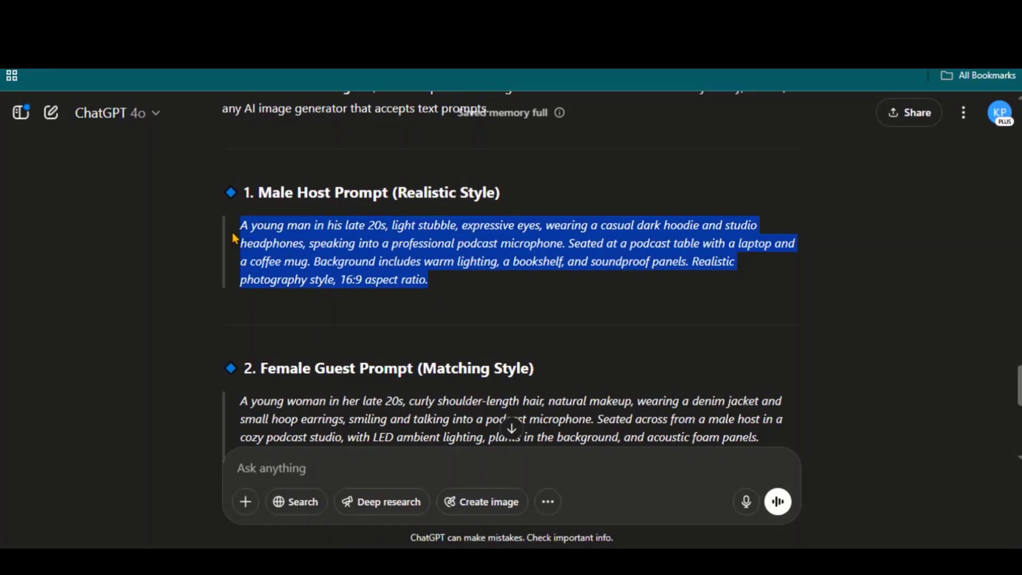
pyautogui.scroll(-3, 234, 239)
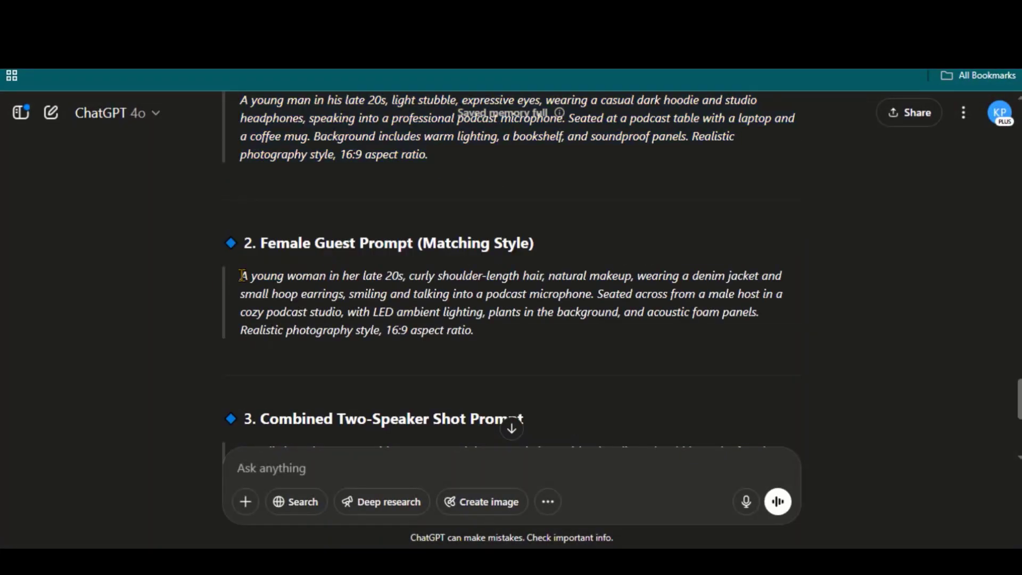
pyautogui.scroll(-2, 503, 313)
# Step: Copy the male podcast host image prompt
pyautogui.moveTo(239, 287); pyautogui.dragTo(358, 286)
pyautogui.click(339, 330)
pyautogui.scroll(5, 450, 343)
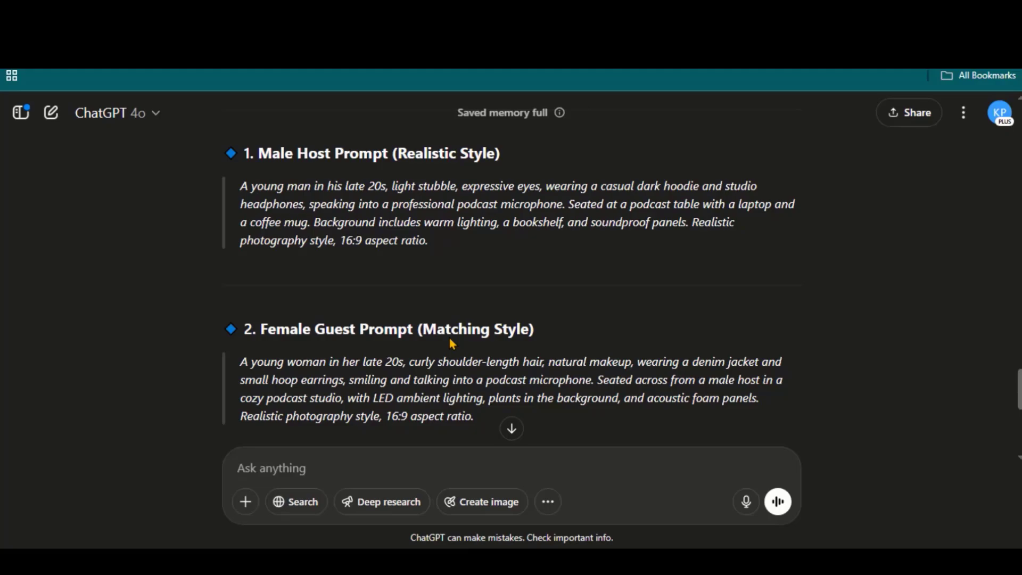
pyautogui.moveTo(239, 189); pyautogui.dragTo(419, 236)
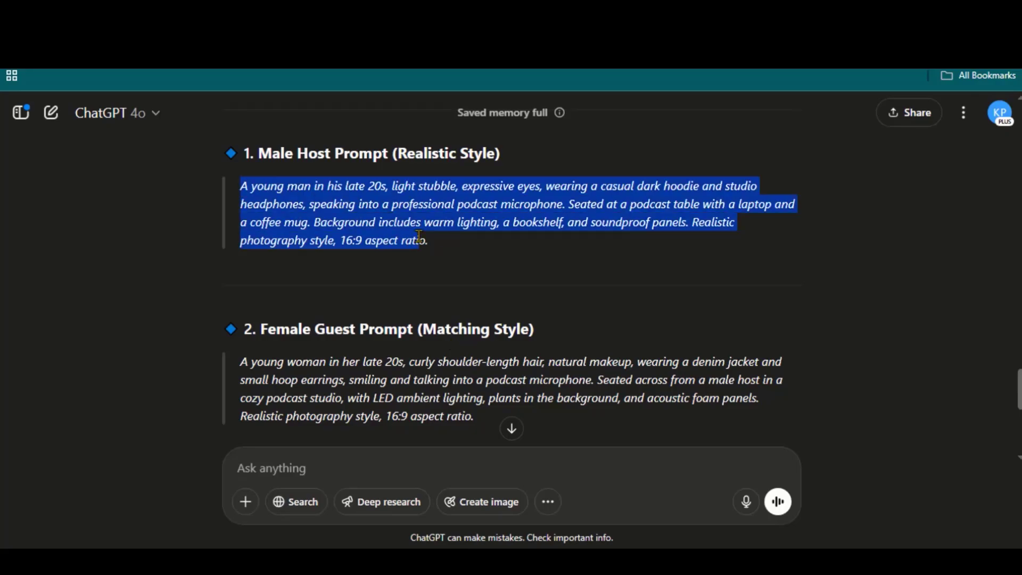
pyautogui.rightClick(337, 214)
pyautogui.click(362, 232)
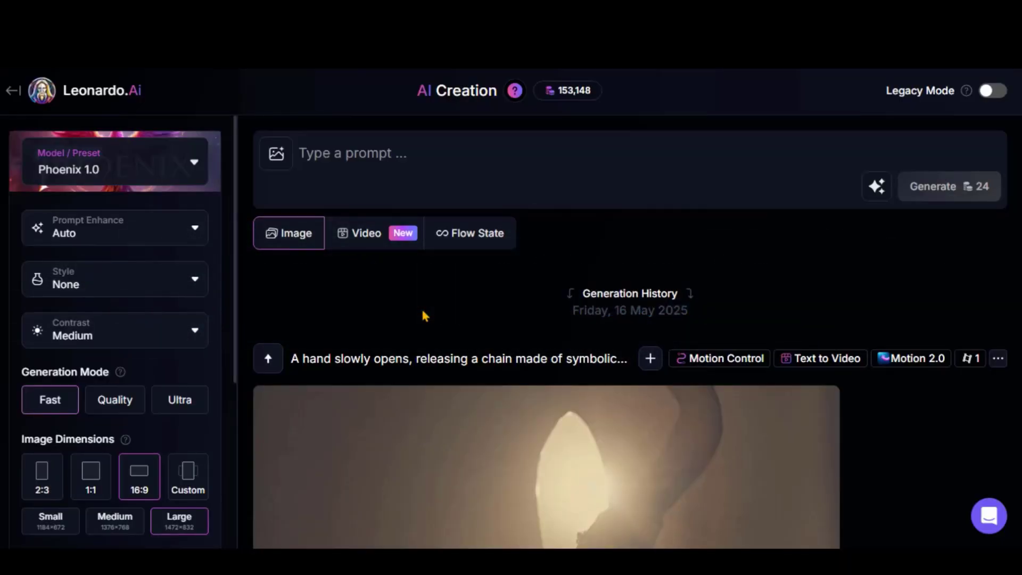
# Step: Paste the male host prompt and remove its '16:9 aspect ratio' ending
pyautogui.rightClick(354, 158)
pyautogui.click(410, 326)
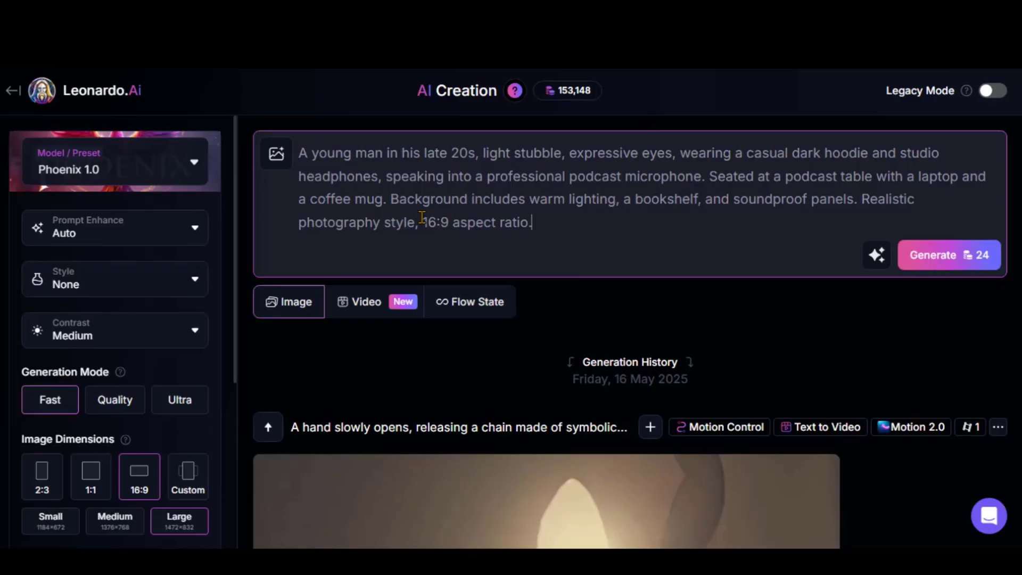
pyautogui.moveTo(423, 223); pyautogui.dragTo(535, 222)
pyautogui.press('BackSpace')
pyautogui.press('BackSpace')
pyautogui.press('BackSpace')
pyautogui.write('.')
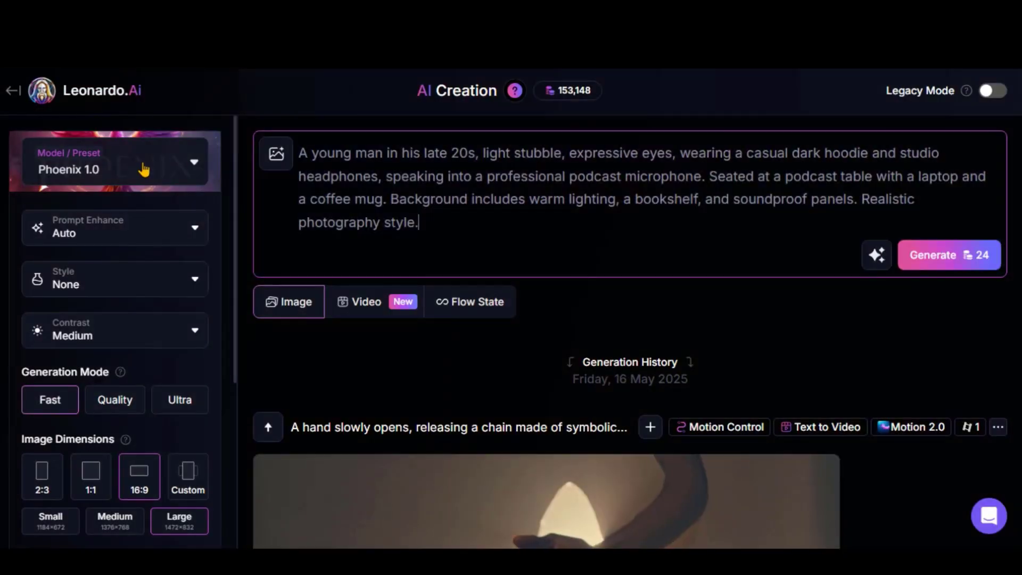
# Step: Choose the Flux Dev model with Portrait Cinematic style
pyautogui.click(143, 169)
pyautogui.click(603, 273)
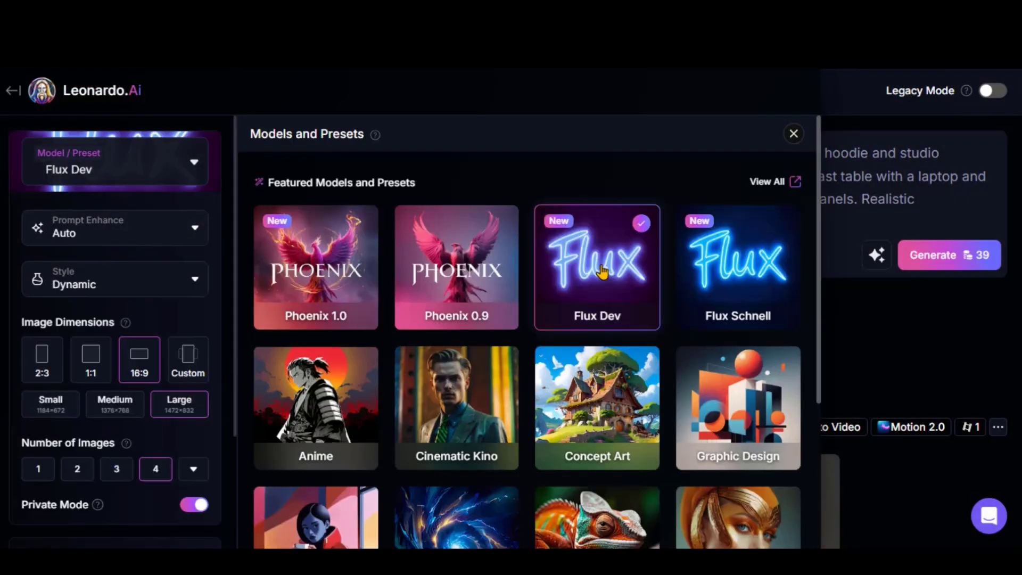
pyautogui.click(111, 287)
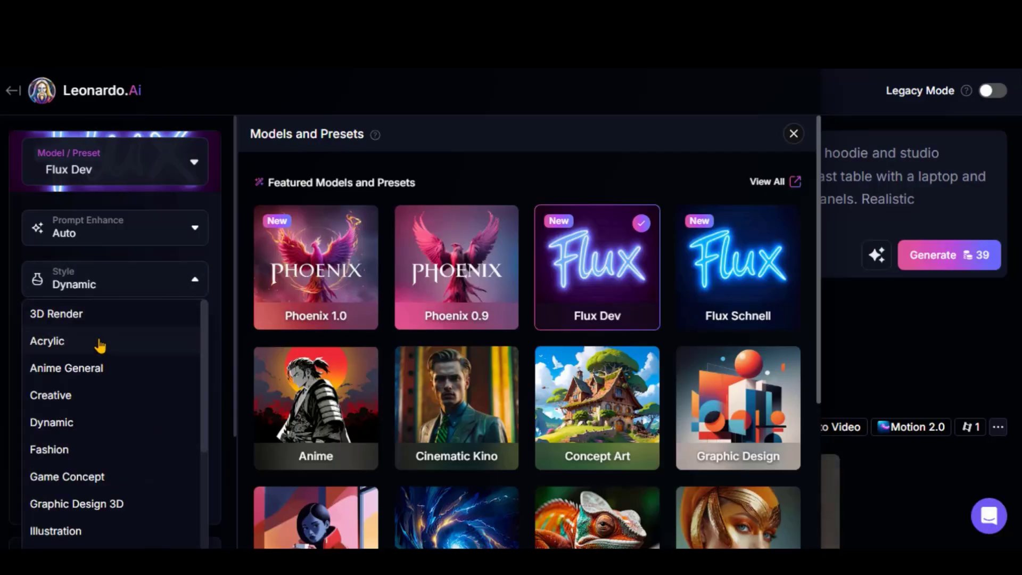
pyautogui.scroll(-3, 101, 347)
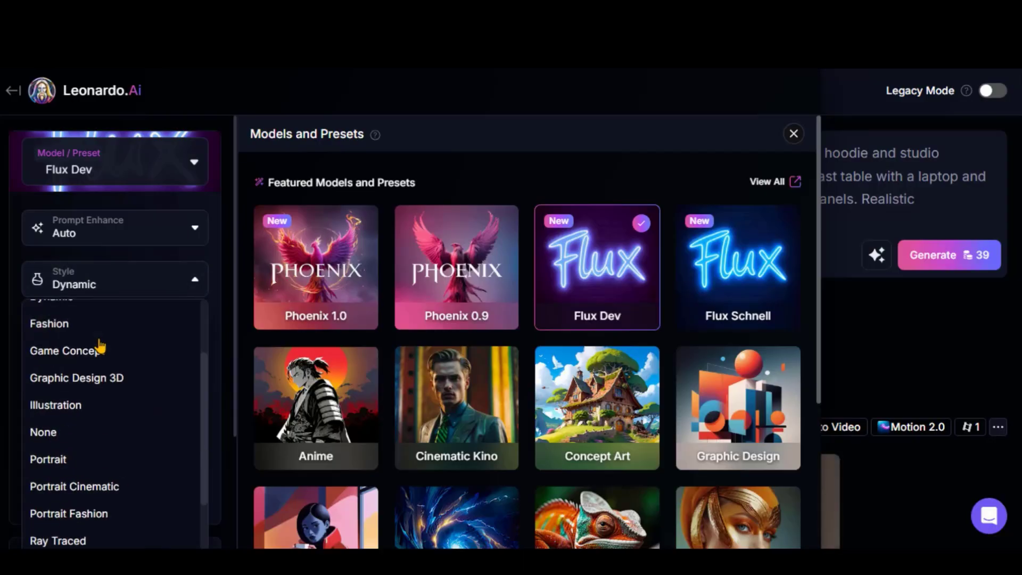
pyautogui.click(100, 488)
pyautogui.click(204, 463)
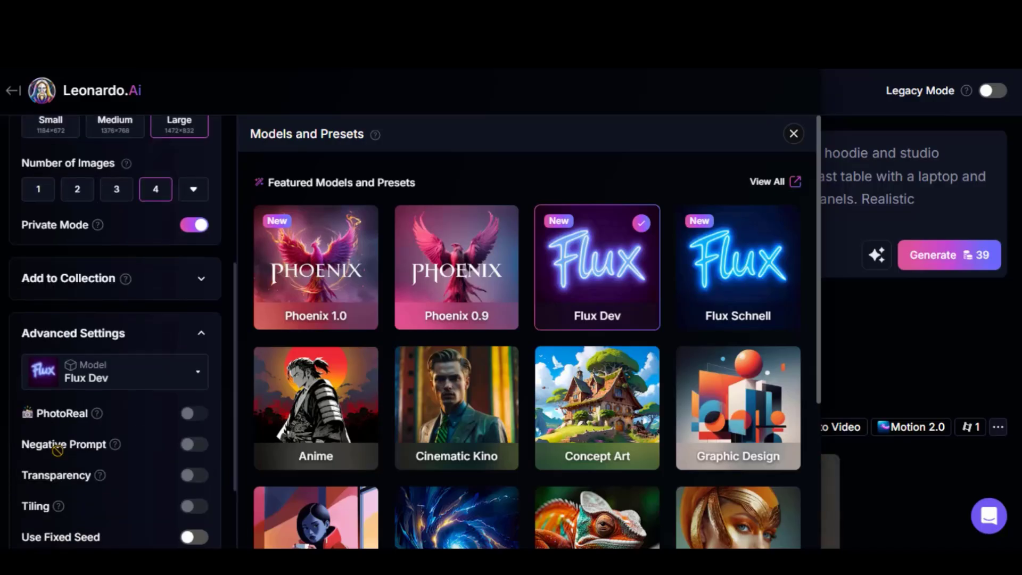
pyautogui.scroll(-2, 205, 266)
pyautogui.click(205, 226)
pyautogui.scroll(3, 197, 223)
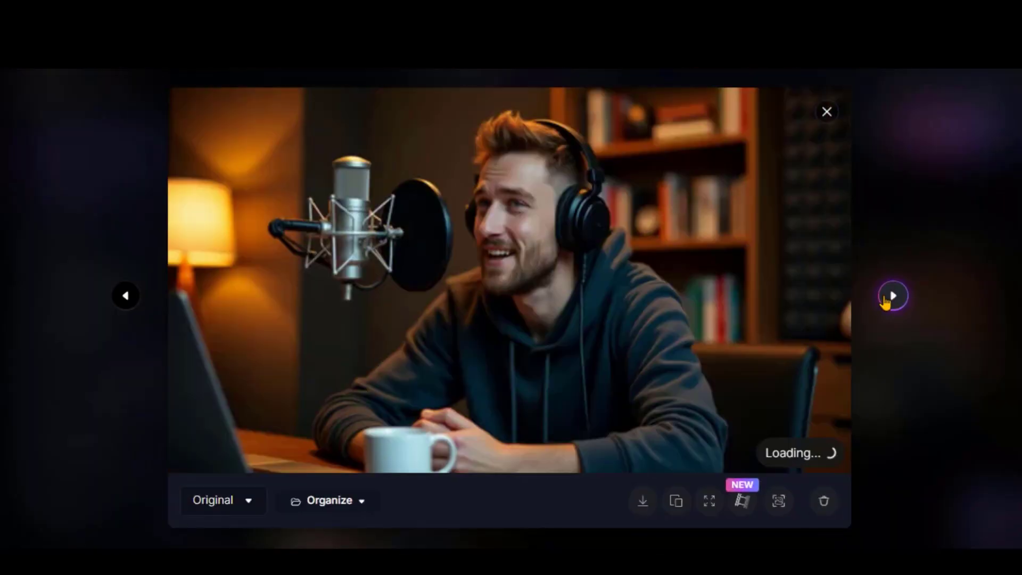
# Step: Browse the generated male host images
pyautogui.click(885, 301)
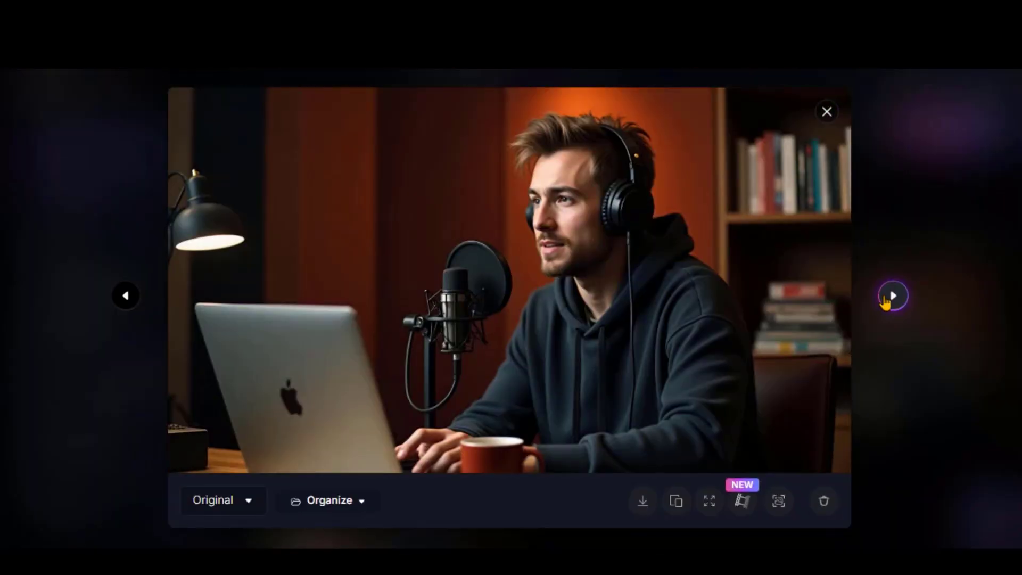
pyautogui.click(885, 301)
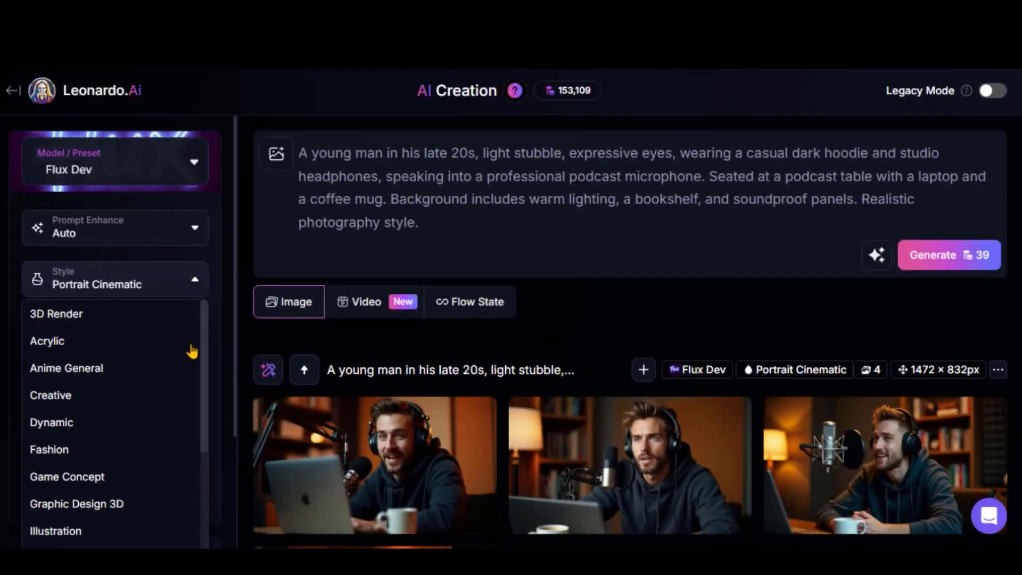
pyautogui.scroll(-1, 77, 420)
pyautogui.scroll(-1, 70, 442)
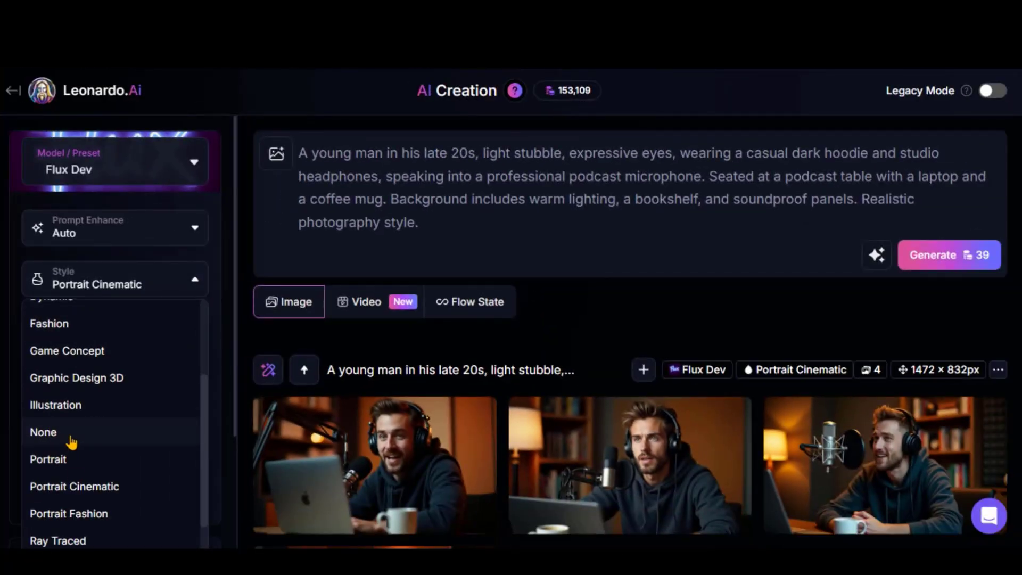
# Step: Switch the style to Portrait and copy the female guest prompt
pyautogui.click(47, 459)
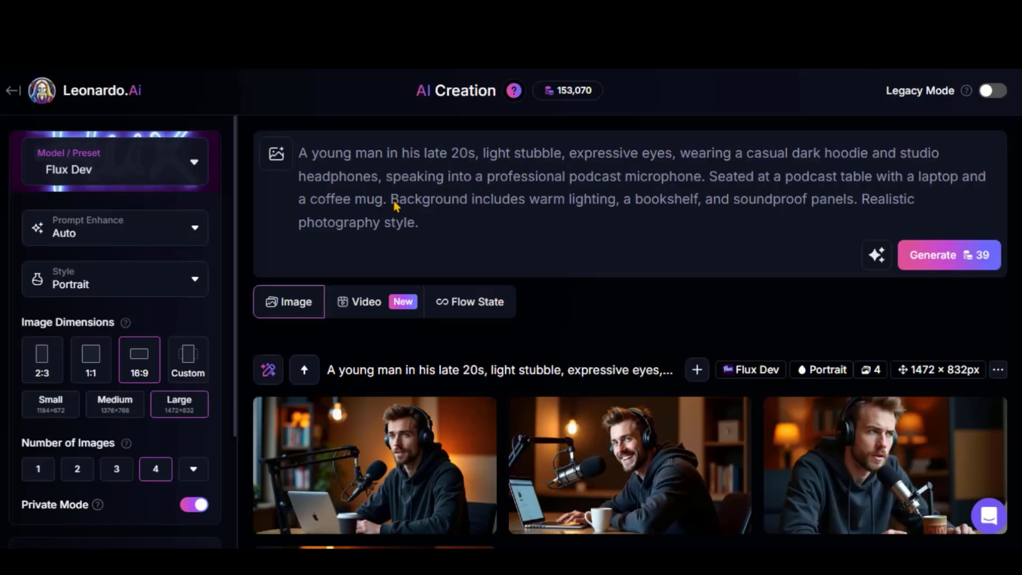
pyautogui.hotkey('ctrl', 'a')
pyautogui.rightClick(336, 198)
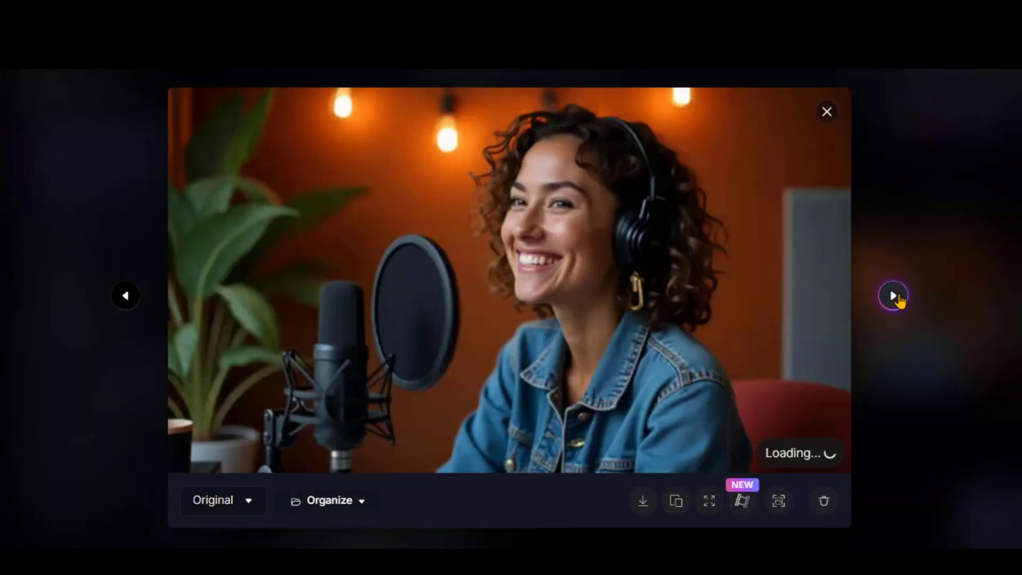
pyautogui.click(898, 299)
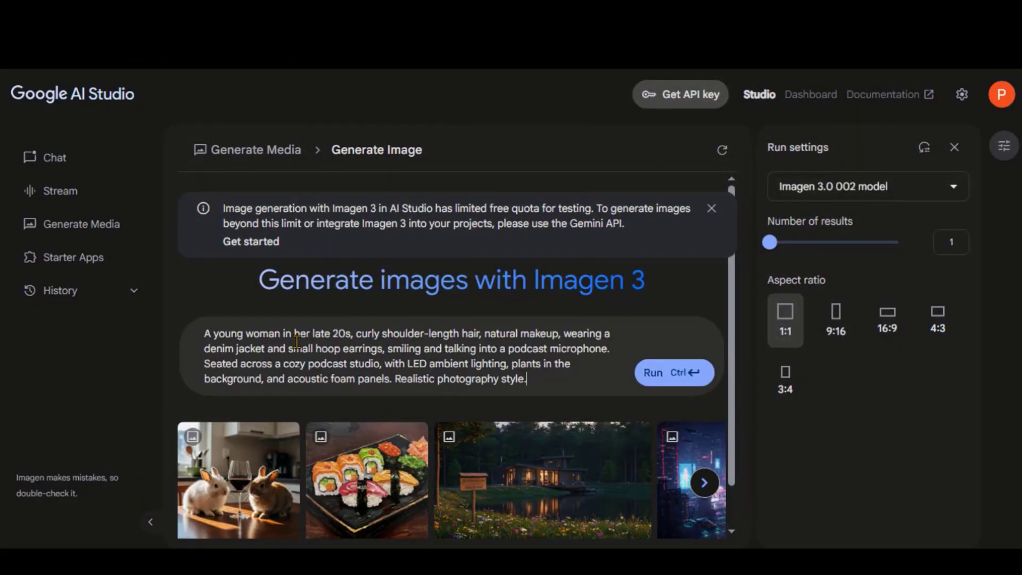
# Step: Run the woman podcaster prompt in Imagen 3.0 for two 16:9 images
pyautogui.moveTo(545, 381); pyautogui.dragTo(223, 331)
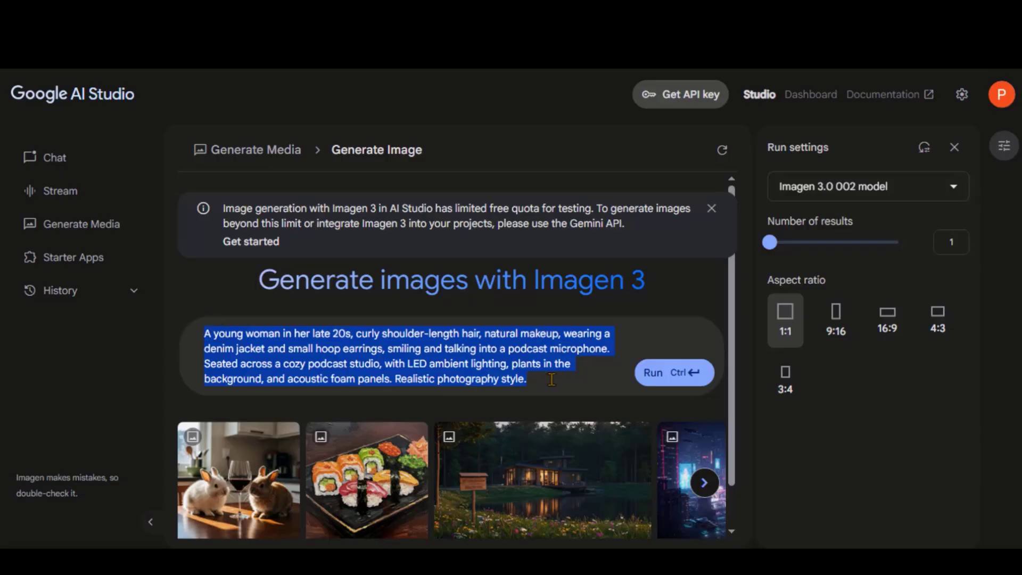
pyautogui.click(891, 326)
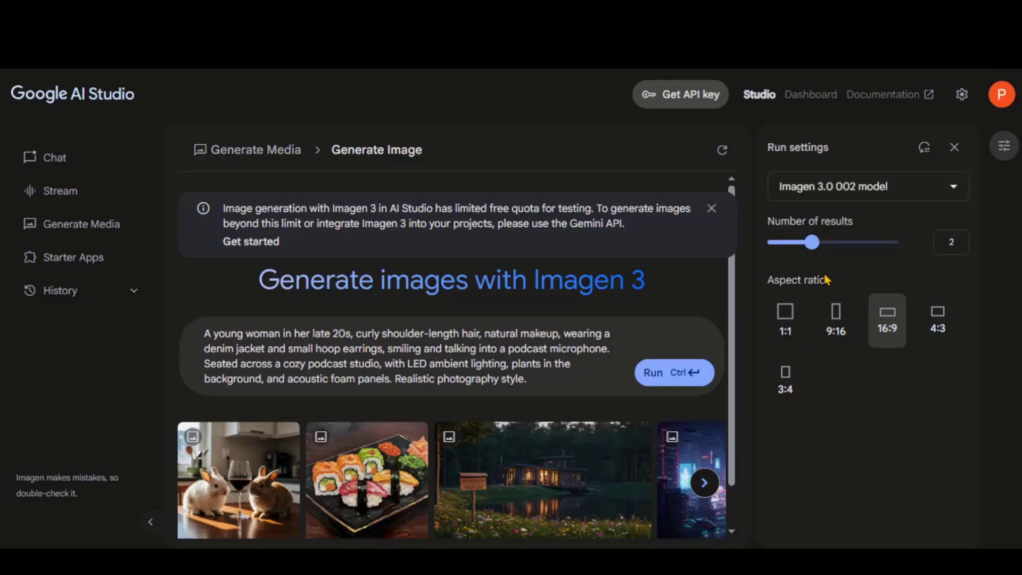
pyautogui.click(867, 187)
pyautogui.click(833, 221)
pyautogui.click(653, 372)
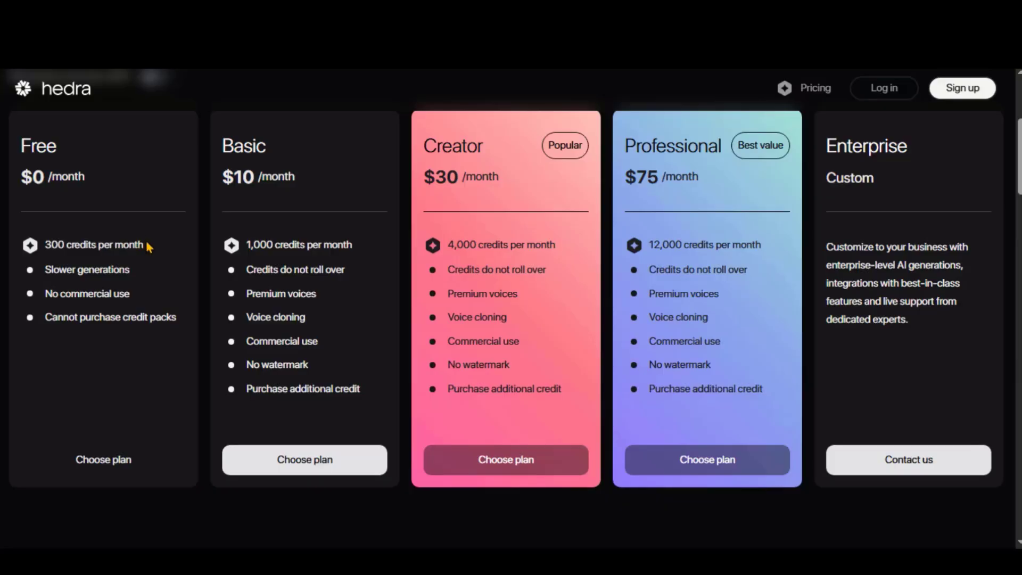
# Step: Set up a Hedra Character-3 video at 16:9 and 720p
pyautogui.scroll(5, 148, 247)
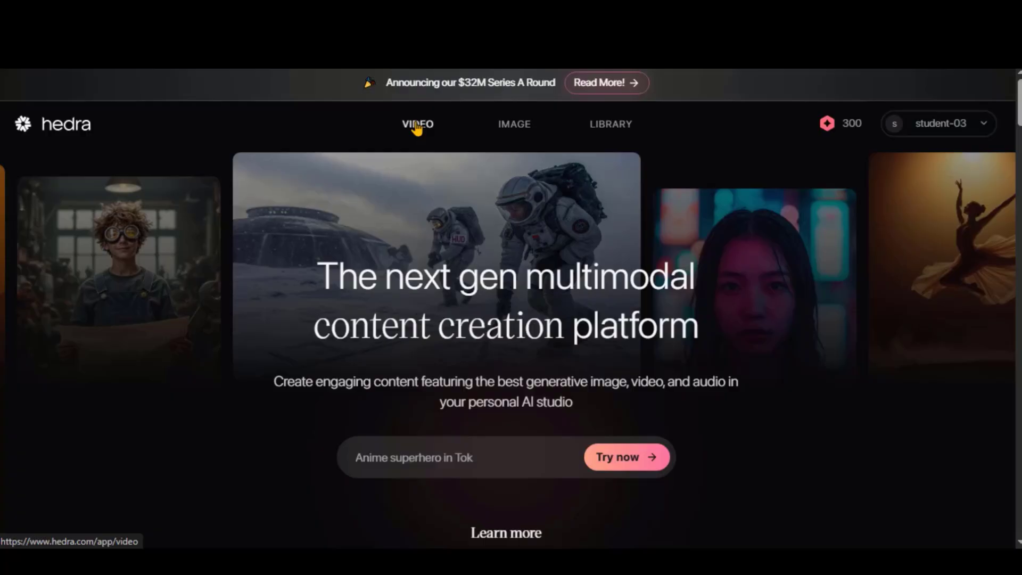
pyautogui.click(417, 126)
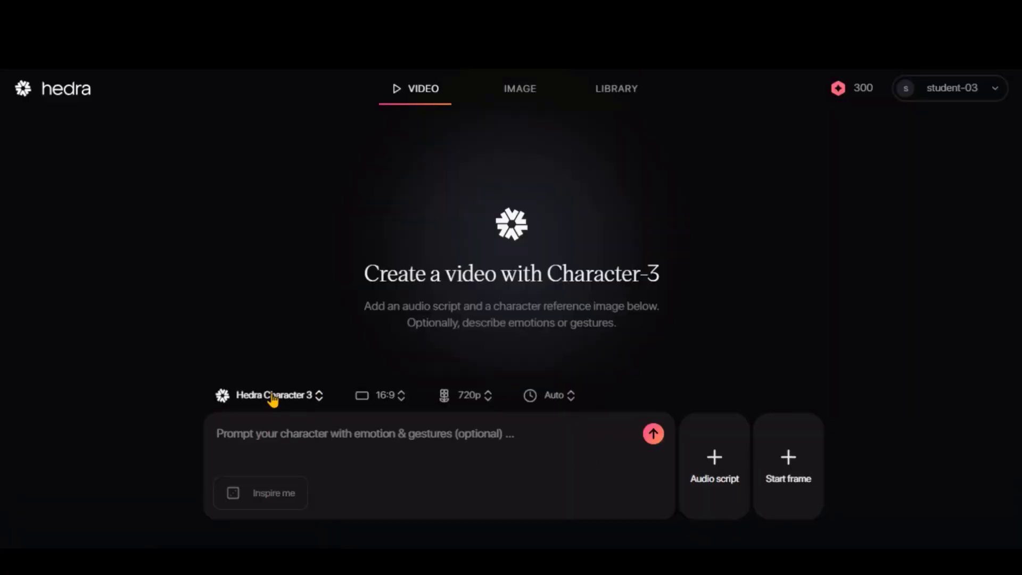
pyautogui.click(273, 397)
pyautogui.click(304, 254)
pyautogui.click(388, 405)
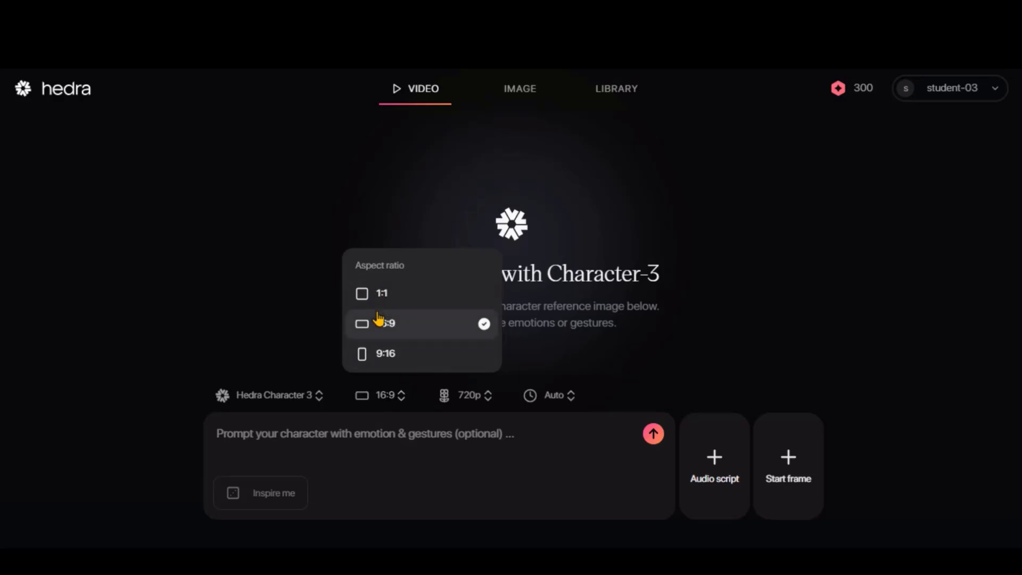
pyautogui.click(388, 326)
pyautogui.click(459, 404)
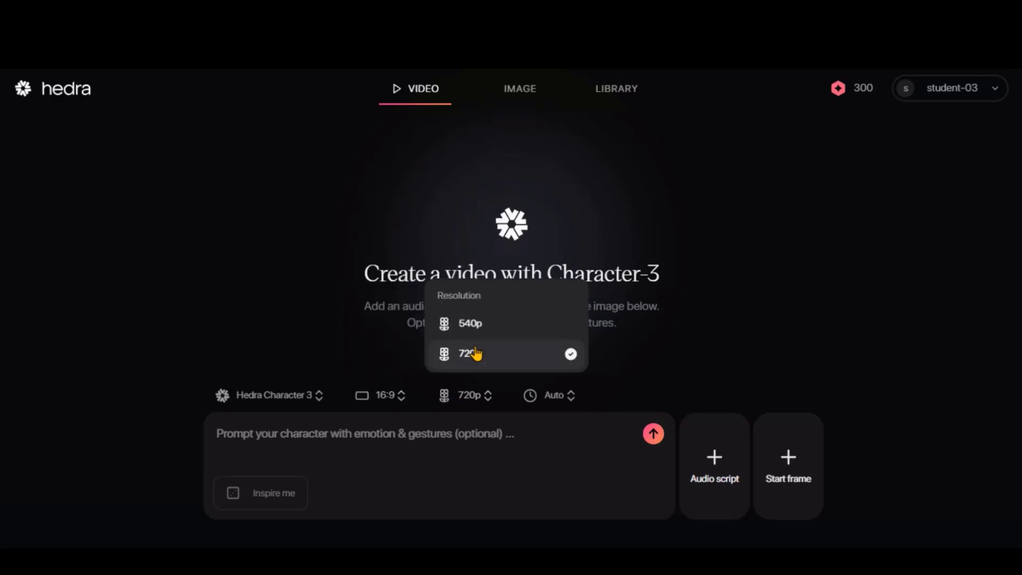
pyautogui.click(494, 355)
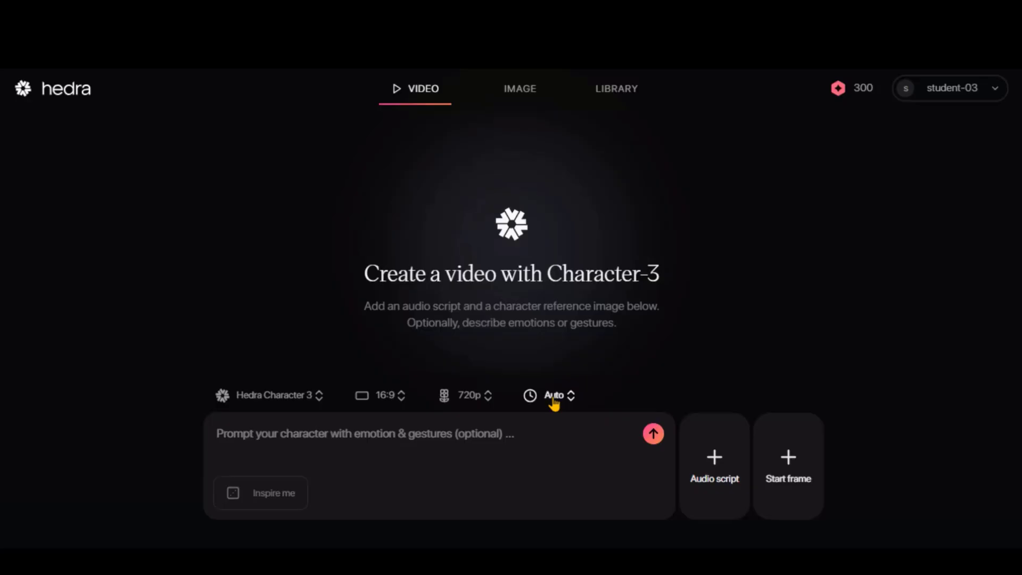
# Step: Upload the man podcaster start frame, accept consent, and upload his audio
pyautogui.click(797, 485)
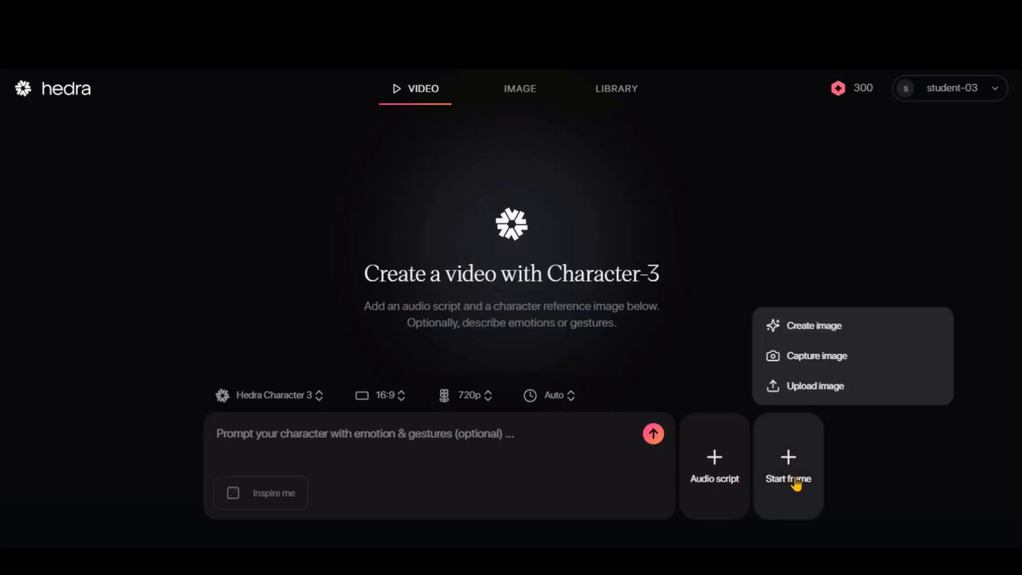
pyautogui.click(825, 389)
pyautogui.click(462, 434)
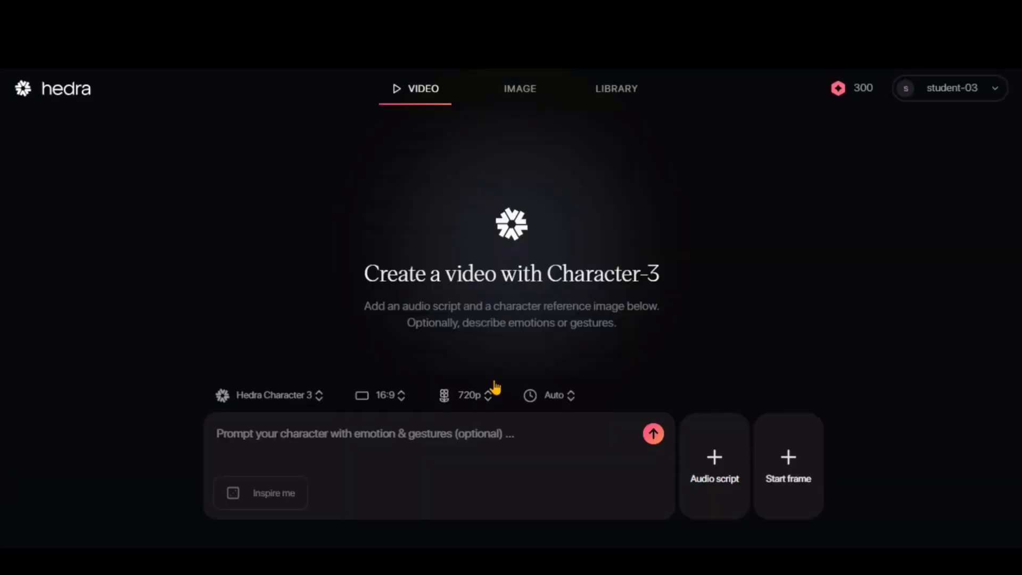
pyautogui.click(724, 473)
pyautogui.click(742, 375)
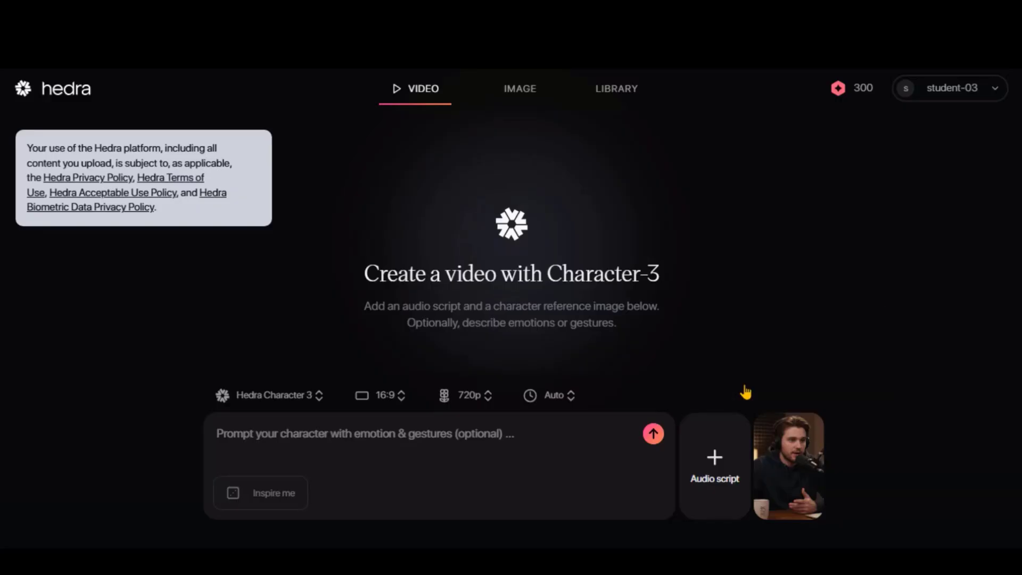
# Step: Drag the audio's right trim handle so the clip ends at 00:08.47 instead of 00:13.21
pyautogui.moveTo(684, 250); pyautogui.dragTo(559, 260)
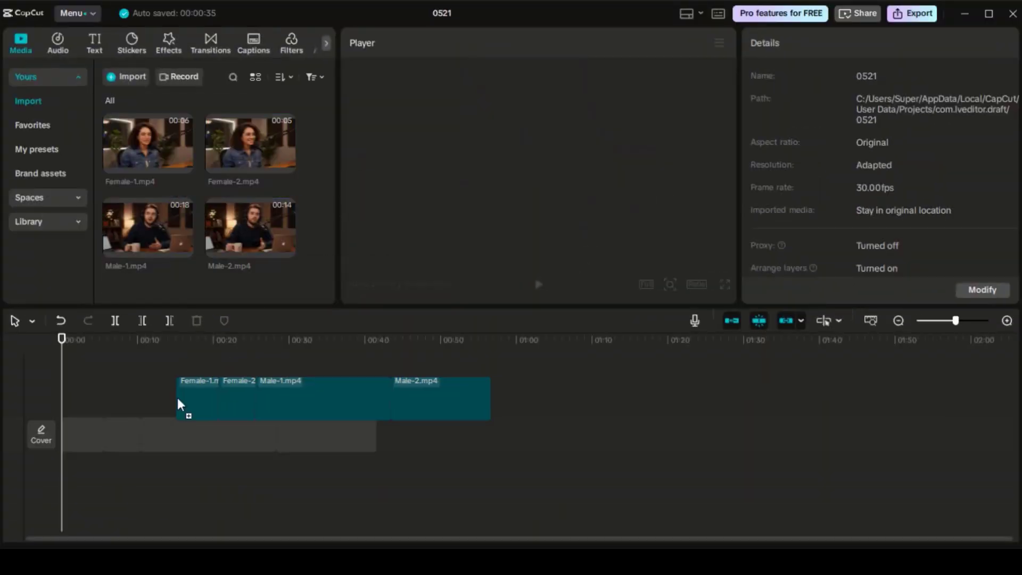
# Step: Add all four podcast clips to the timeline and auto-generate captions from the speech
pyautogui.click(289, 387)
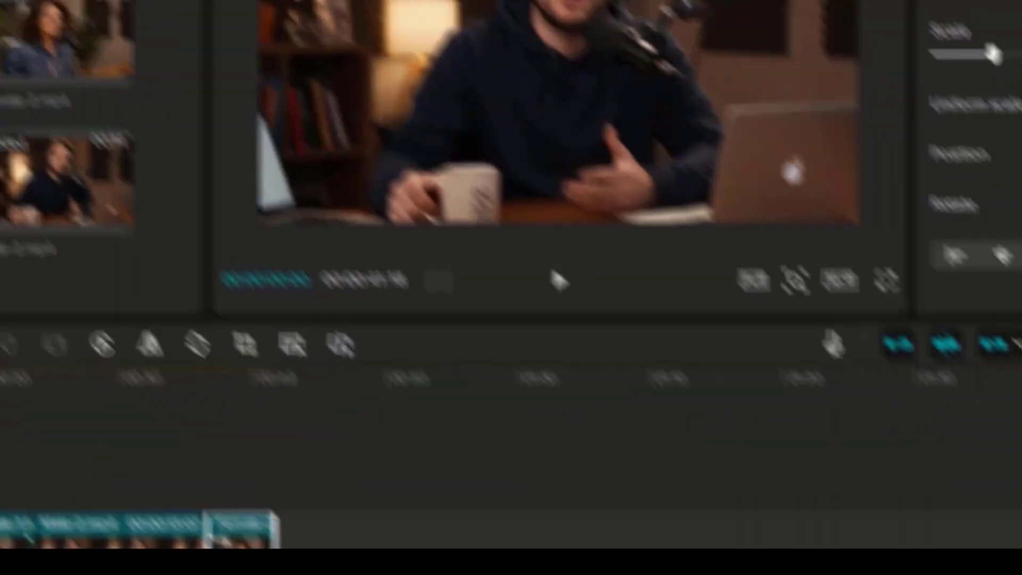
pyautogui.click(94, 43)
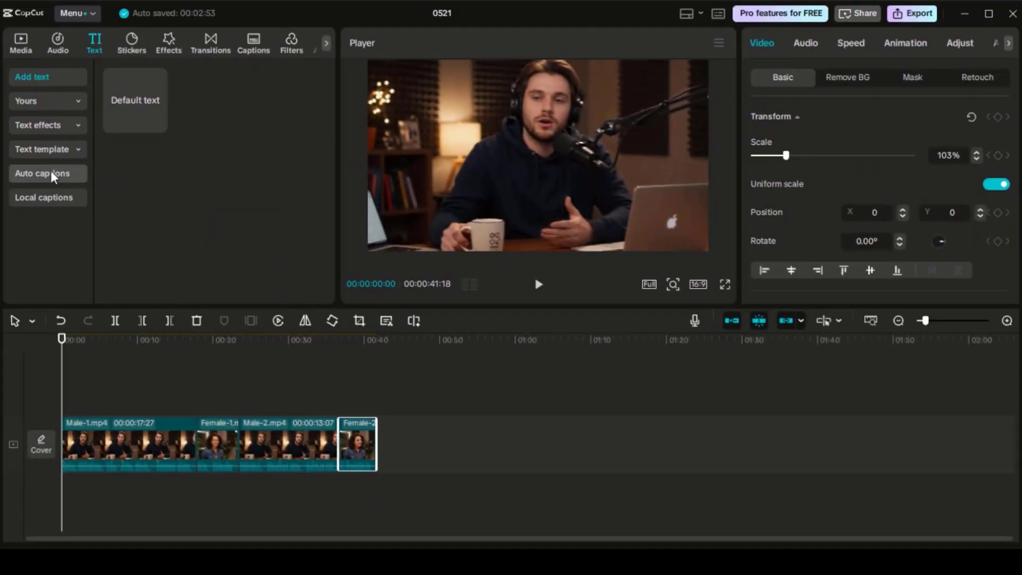
pyautogui.click(42, 173)
pyautogui.click(297, 289)
# Step: Restyle the generated captions with a bold text template applied to all of them
pyautogui.click(101, 362)
pyautogui.click(848, 76)
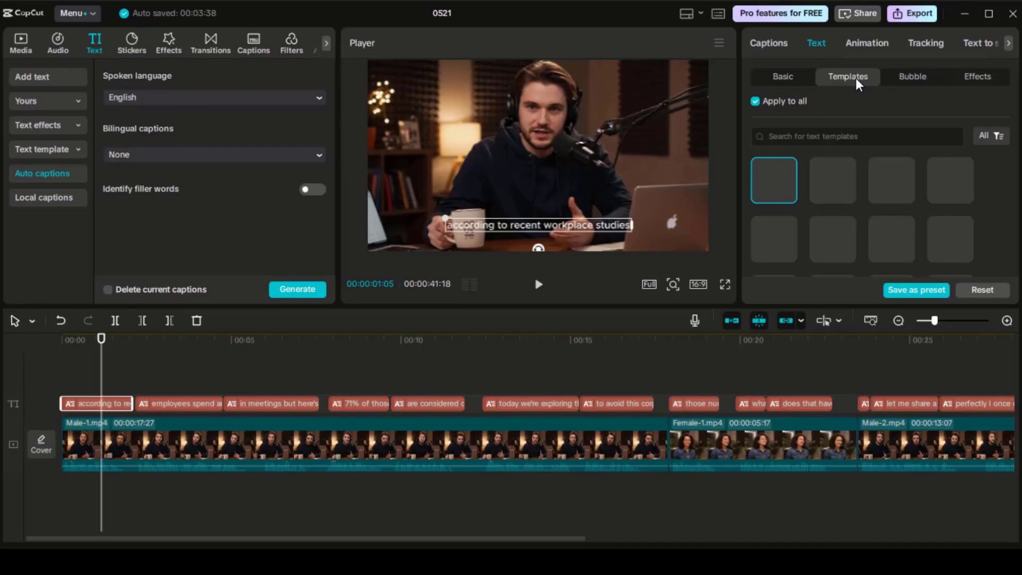
pyautogui.scroll(-2, 852, 226)
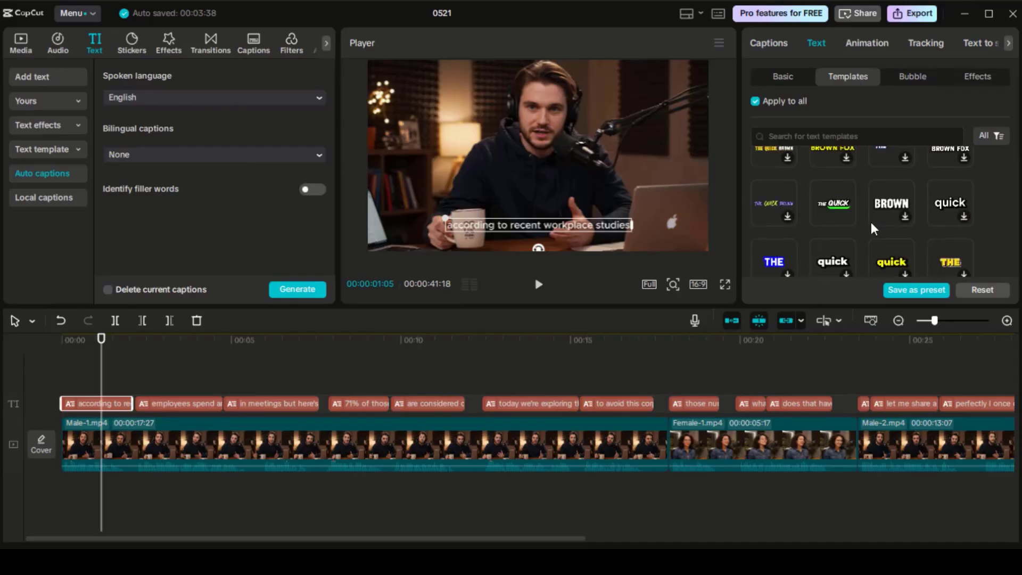
pyautogui.click(774, 171)
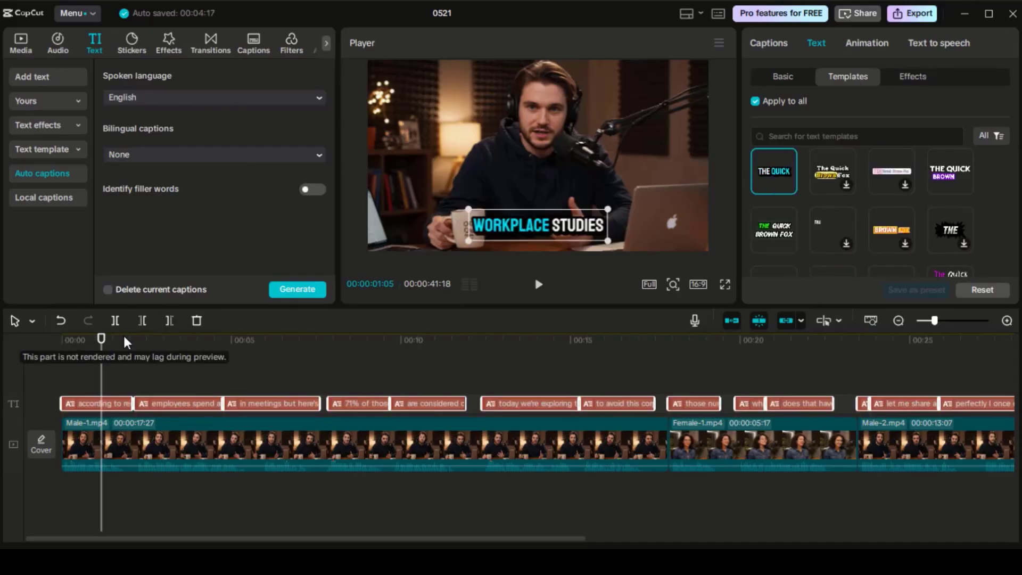